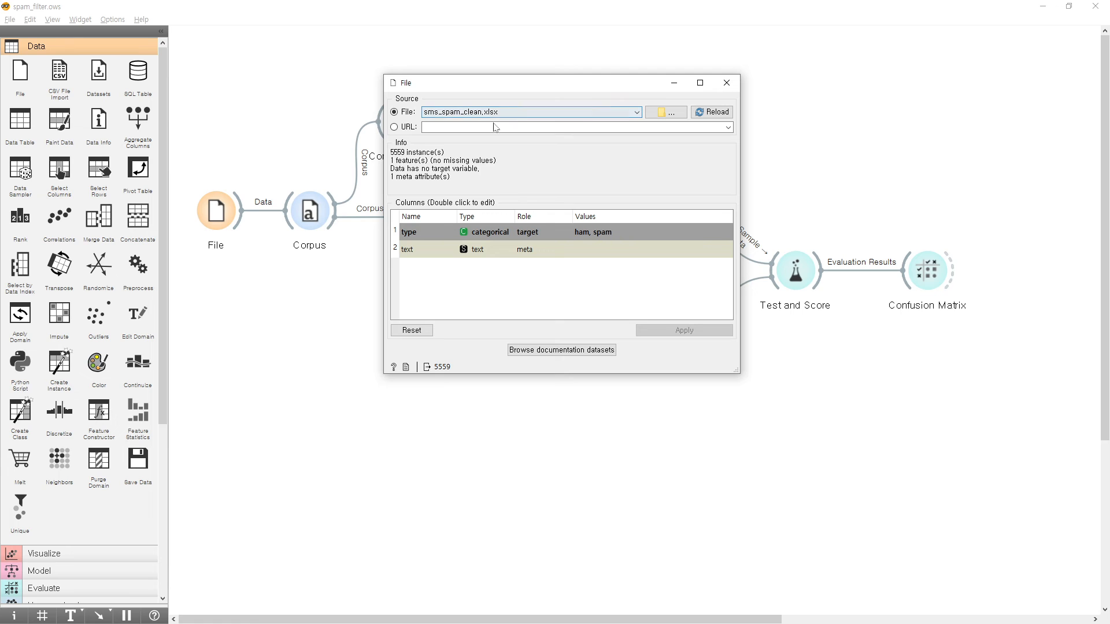
- Load sms_spam_clean.xlsx in the File widget and set the type column's role to target
{"action": "left_click", "coordinate": [652, 114]}
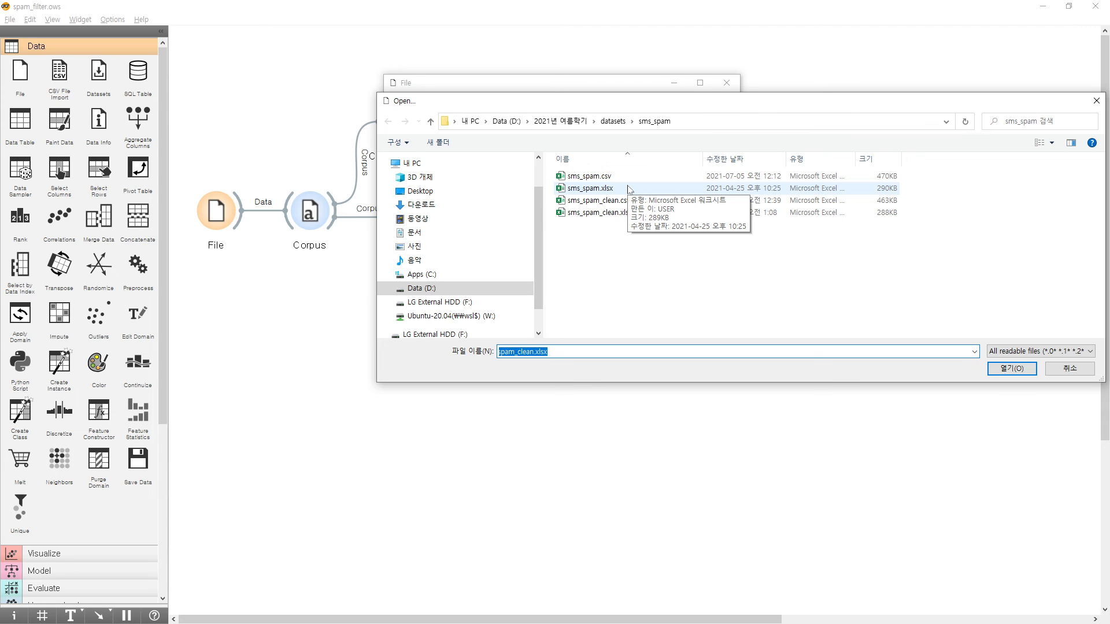
{"action": "left_click_drag", "start_coordinate": [614, 106], "coordinate": [484, 115]}
{"action": "double_click", "coordinate": [491, 222]}
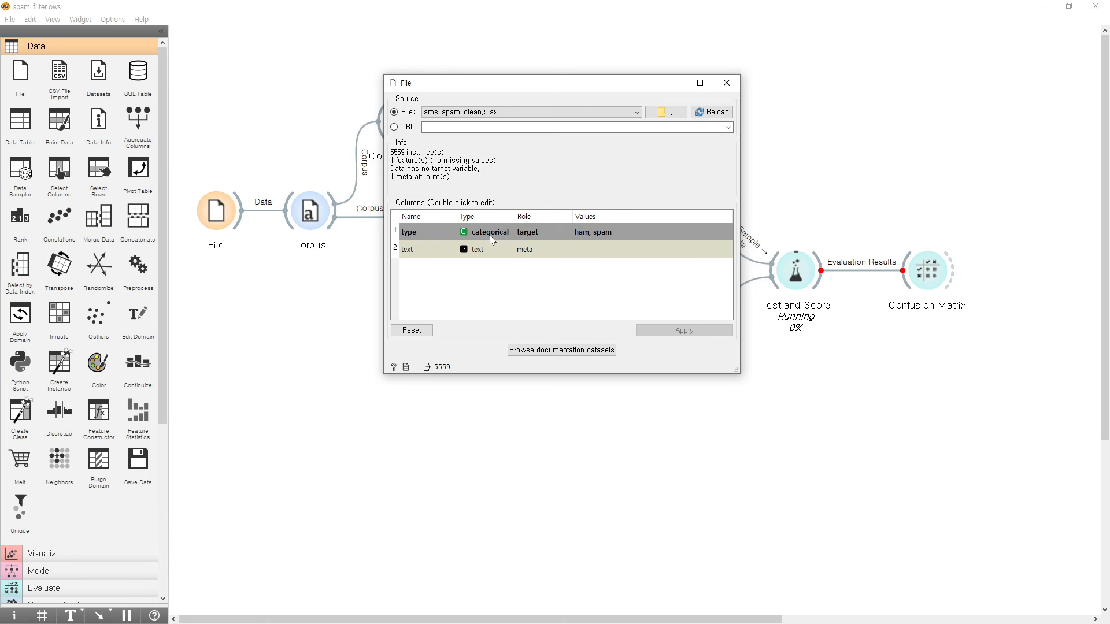
{"action": "double_click", "coordinate": [529, 234]}
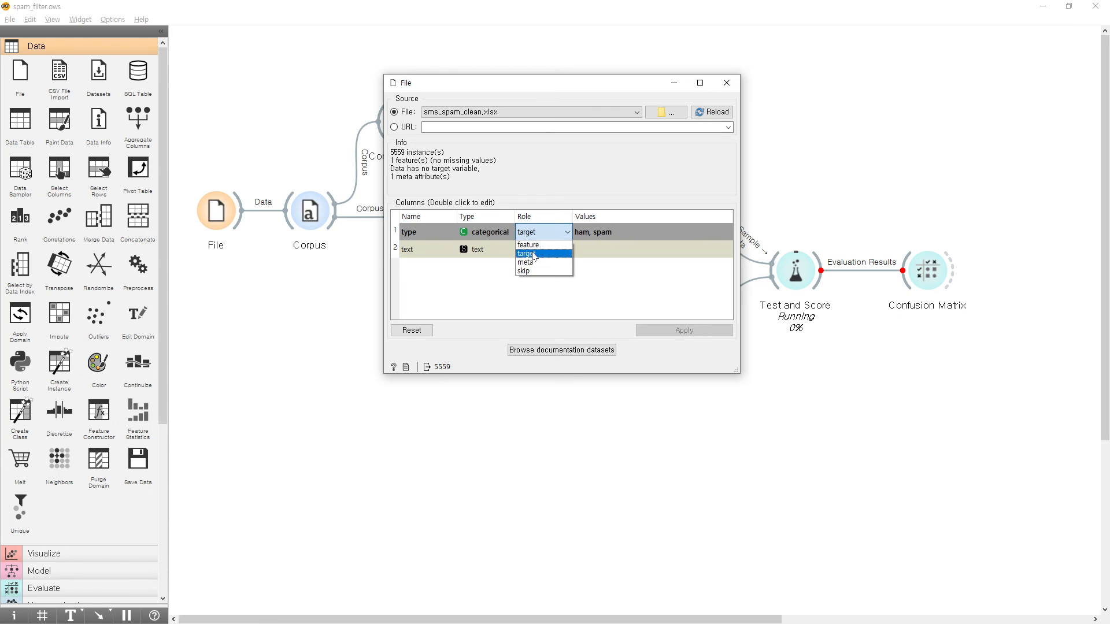
{"action": "left_click", "coordinate": [546, 239]}
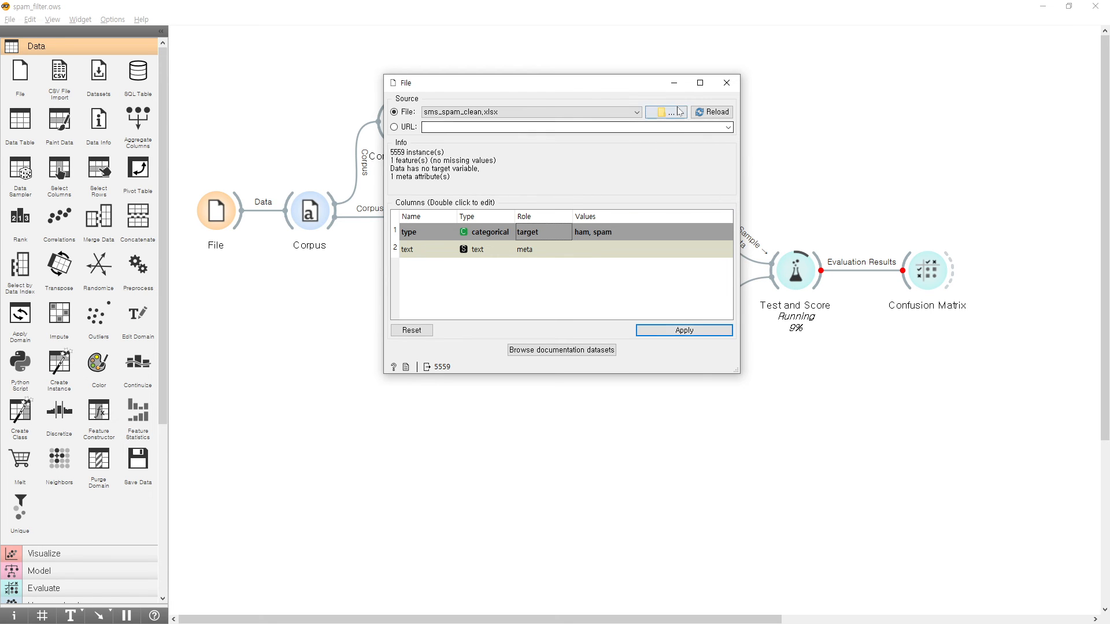
{"action": "left_click", "coordinate": [674, 83]}
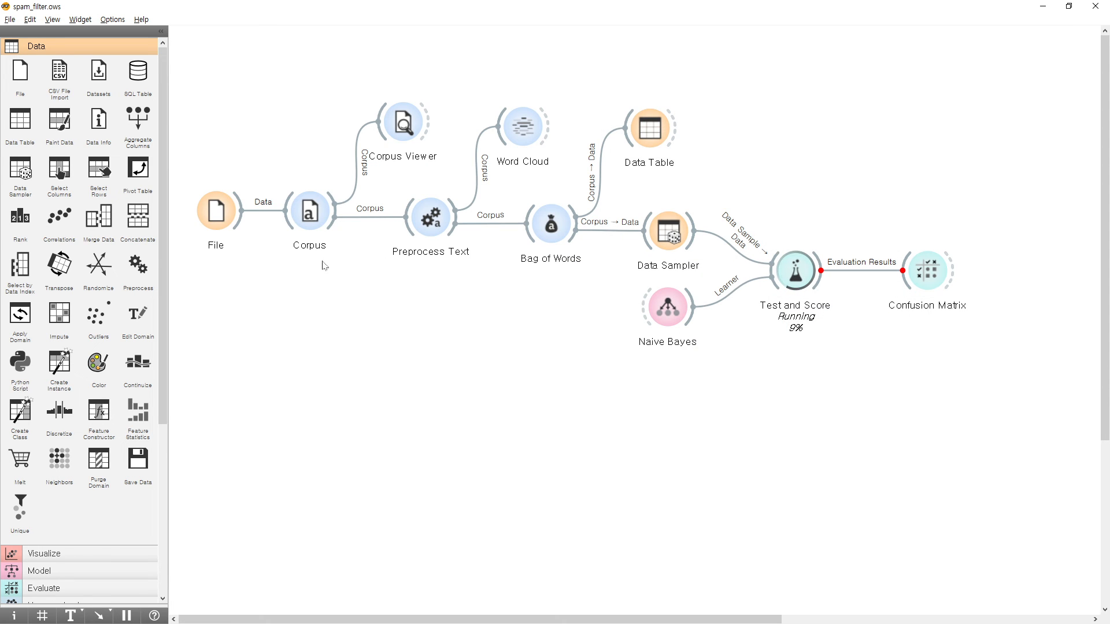
- Read the first six SMS messages and their type labels in the Corpus Viewer
{"action": "double_click", "coordinate": [403, 122]}
{"action": "left_click_drag", "start_coordinate": [578, 188], "coordinate": [583, 128]}
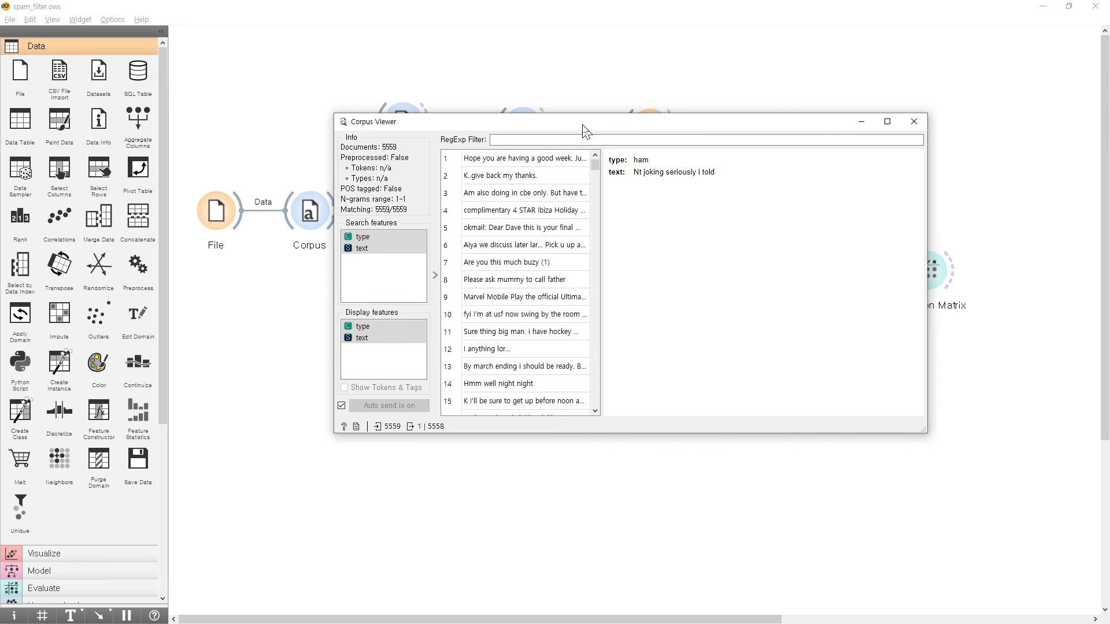
{"action": "left_click", "coordinate": [497, 165]}
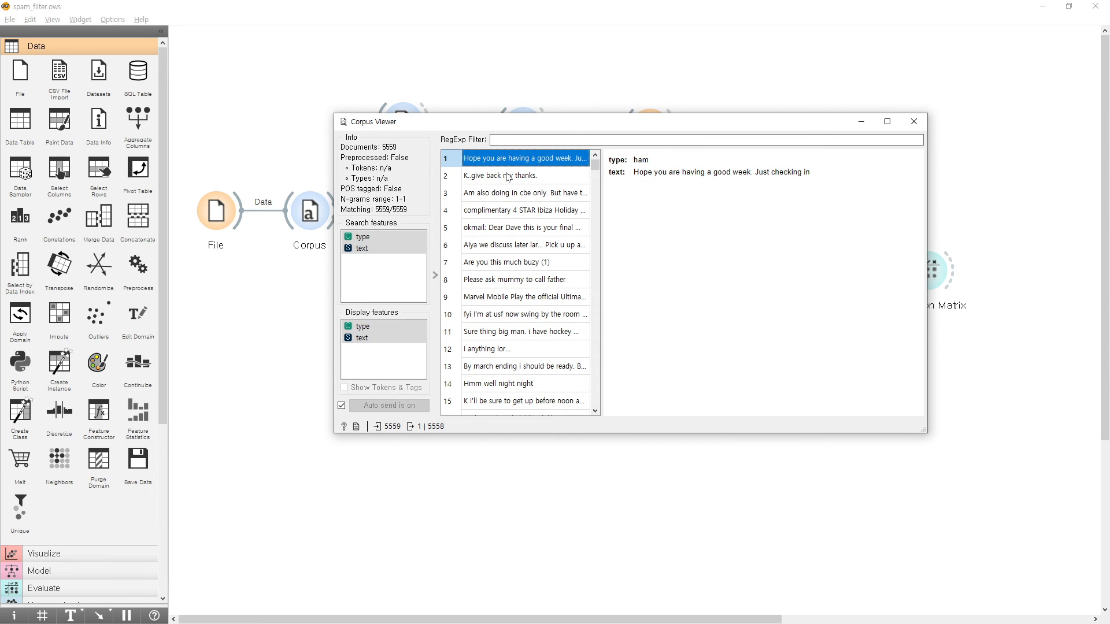
{"action": "left_click", "coordinate": [509, 177]}
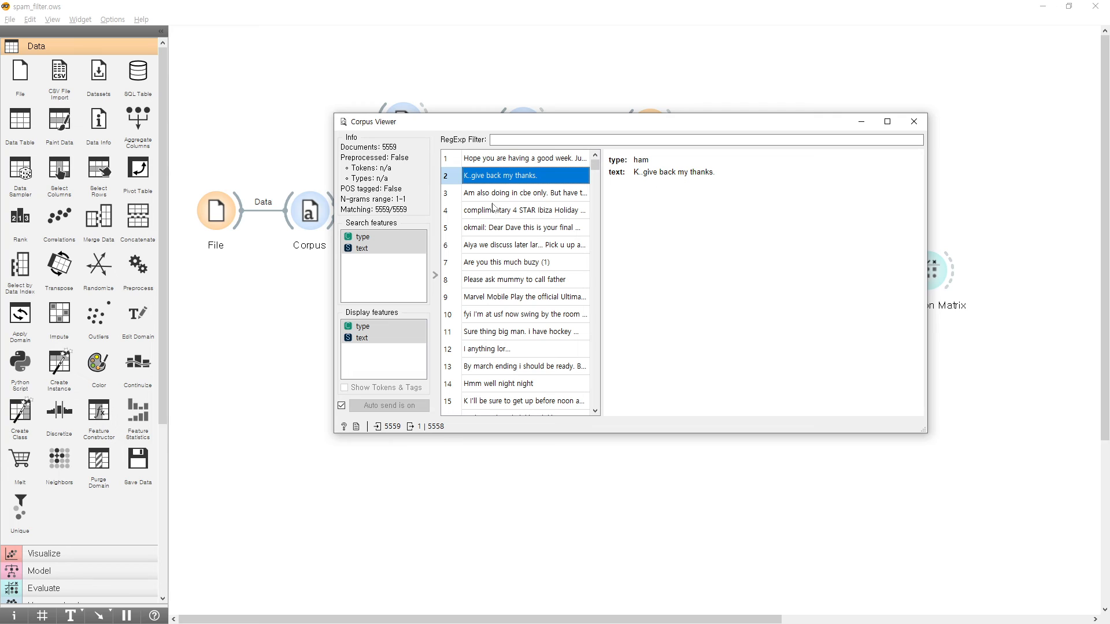
{"action": "left_click", "coordinate": [519, 194]}
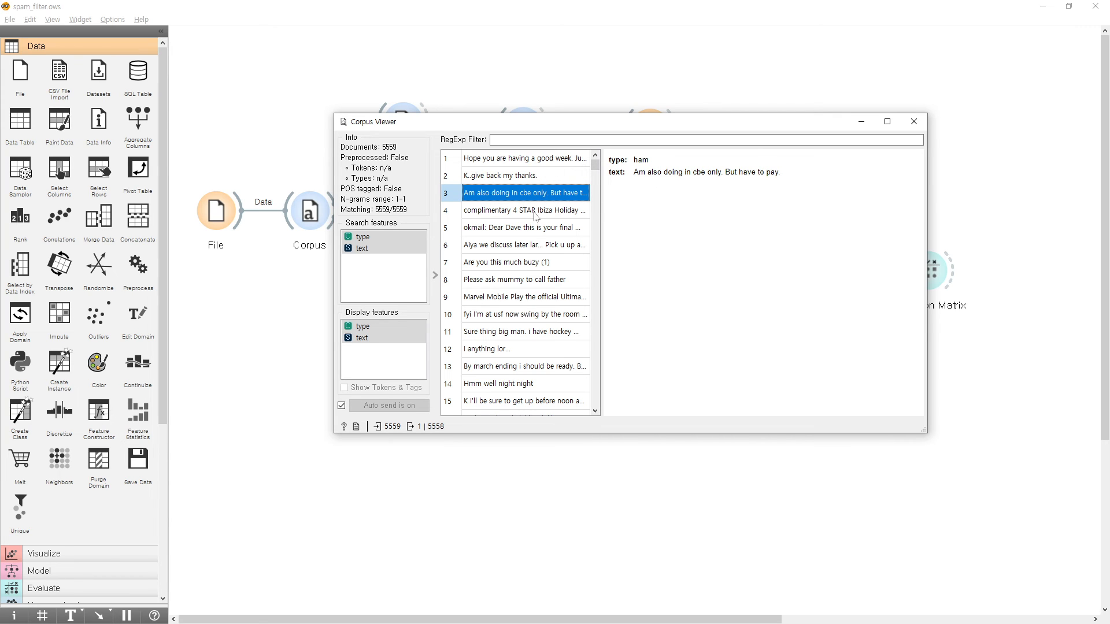
{"action": "left_click", "coordinate": [535, 215]}
{"action": "left_click", "coordinate": [535, 230]}
{"action": "left_click", "coordinate": [538, 245]}
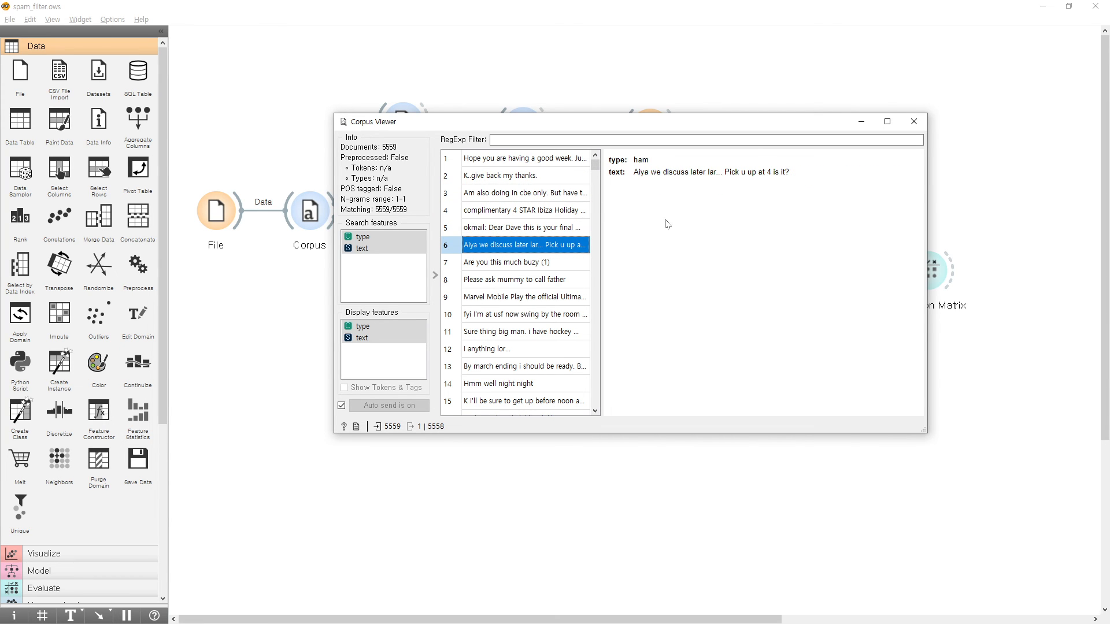
{"action": "left_click", "coordinate": [913, 121]}
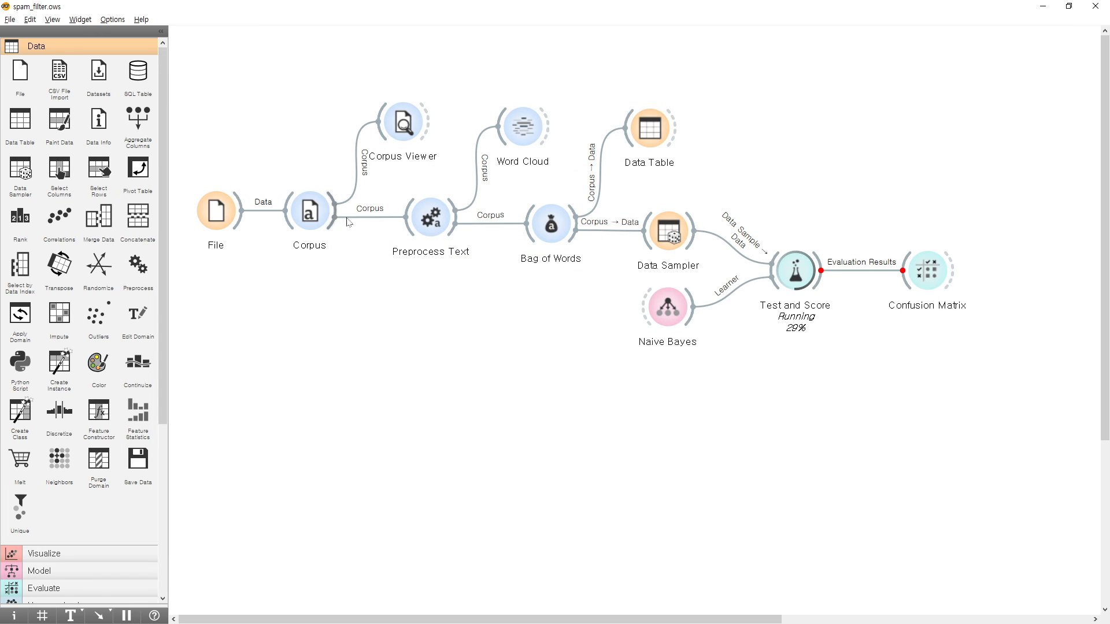
- Set the Preprocess Text stopwords language to English and turn off automatic applying
{"action": "double_click", "coordinate": [431, 219]}
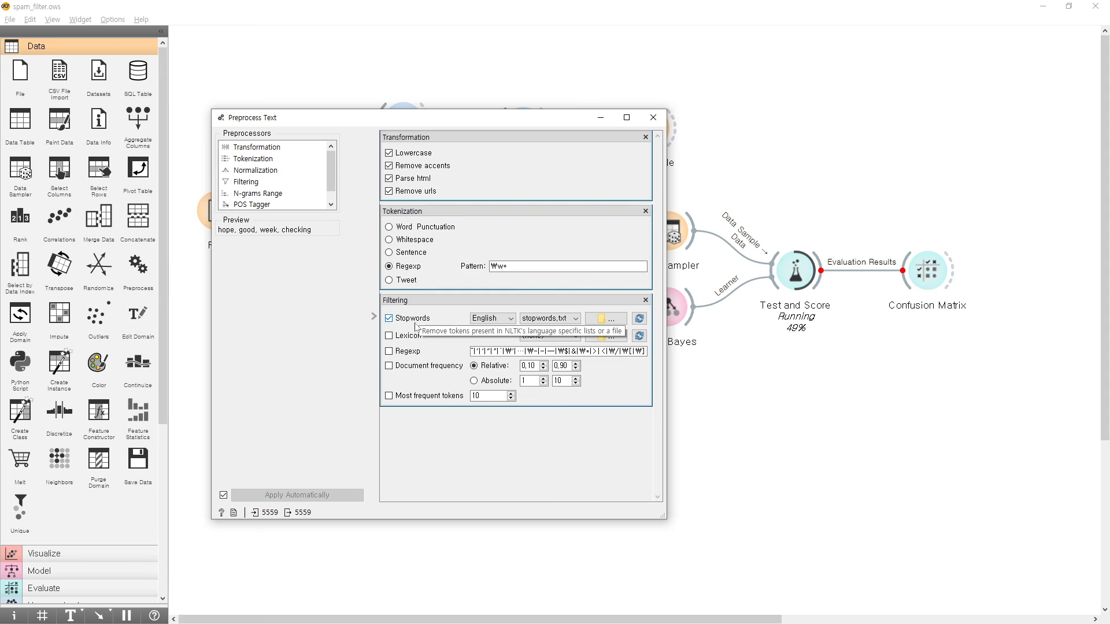
{"action": "left_click", "coordinate": [492, 318]}
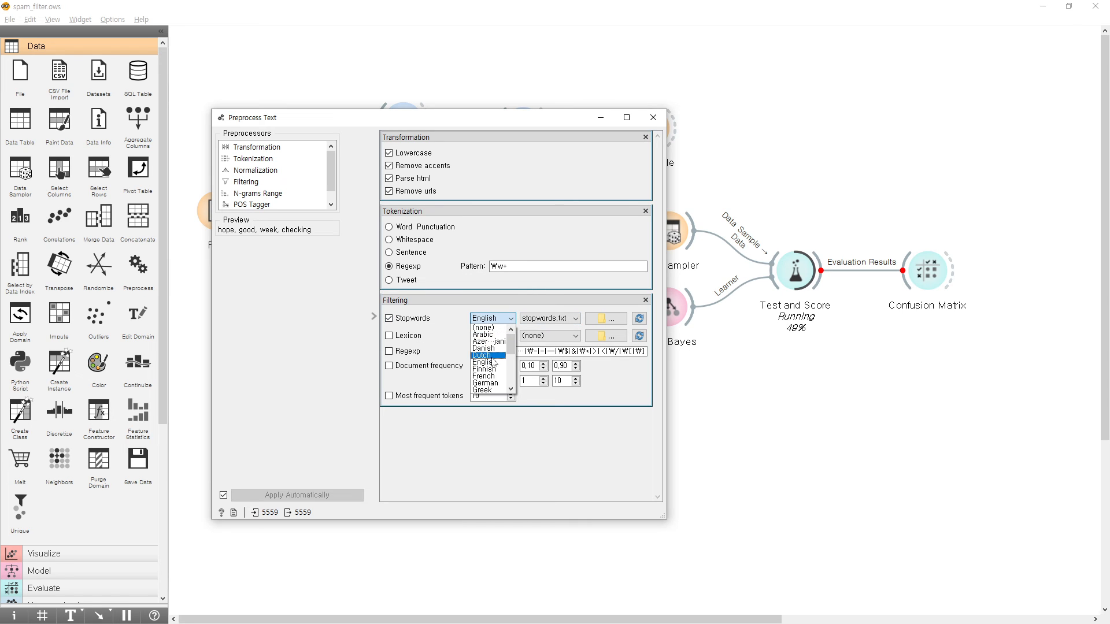
{"action": "left_click", "coordinate": [491, 361]}
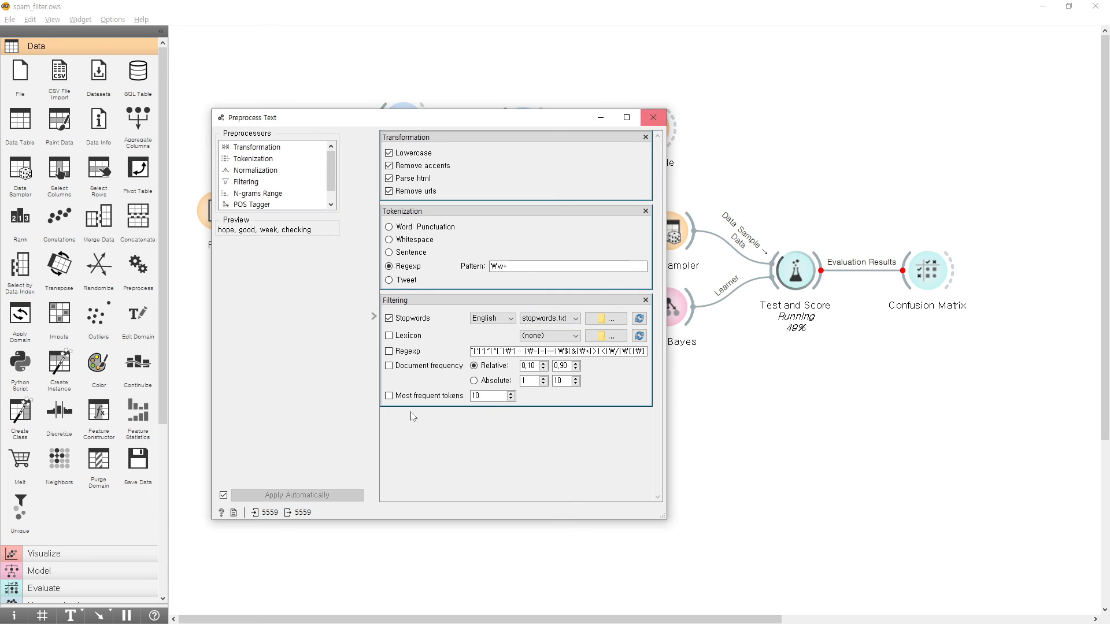
{"action": "left_click", "coordinate": [223, 496]}
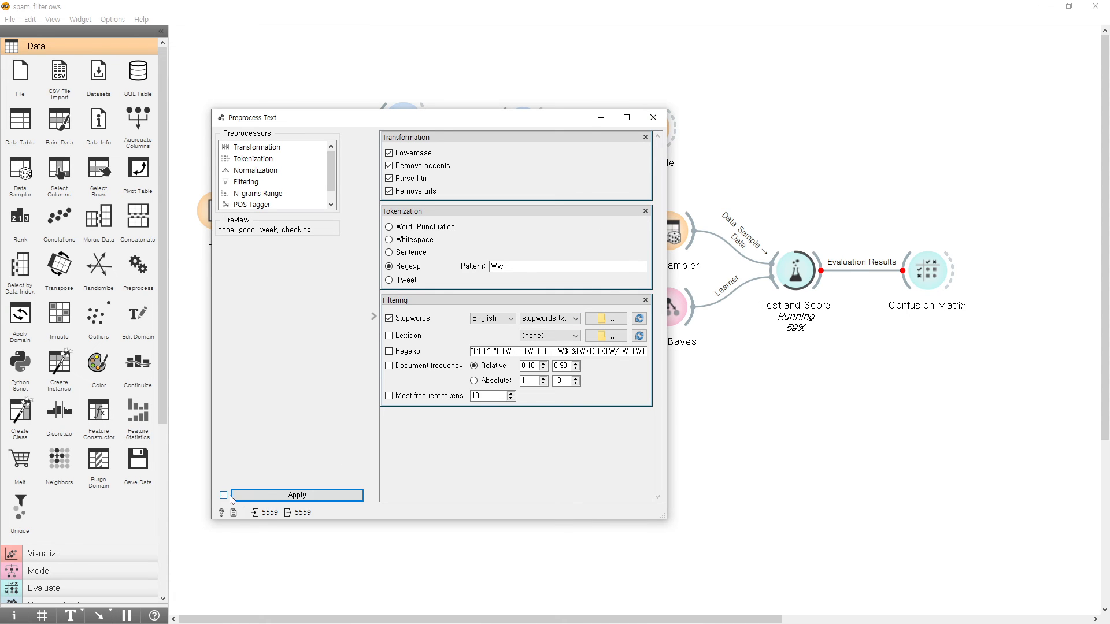
{"action": "left_click", "coordinate": [653, 117]}
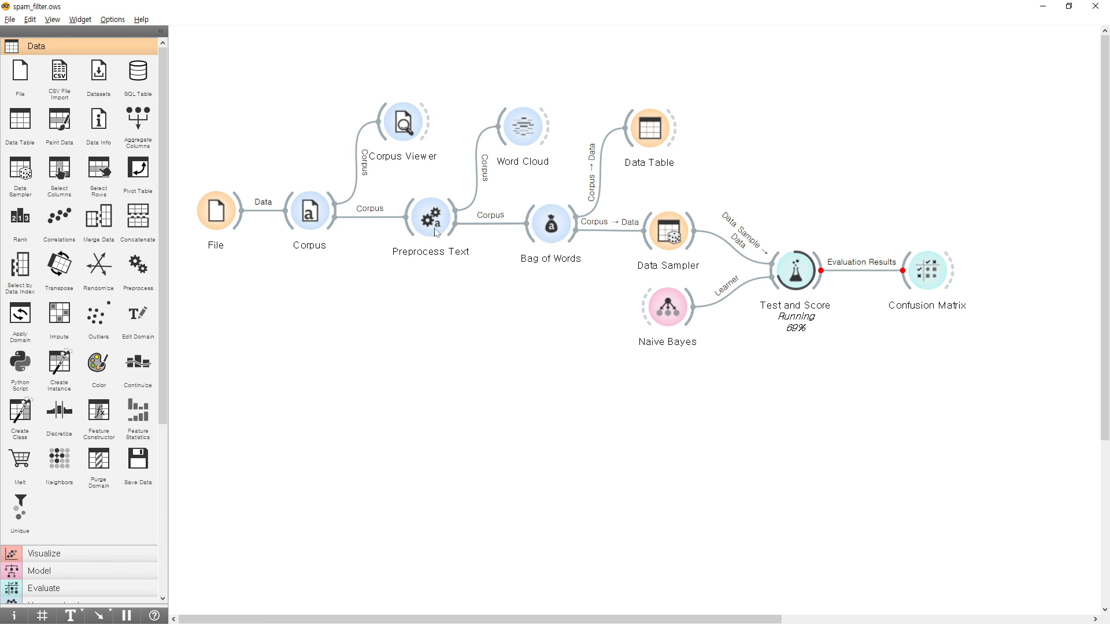
- Review the term frequency, document frequency and regularization options of the Bag of Words widget
{"action": "double_click", "coordinate": [567, 233]}
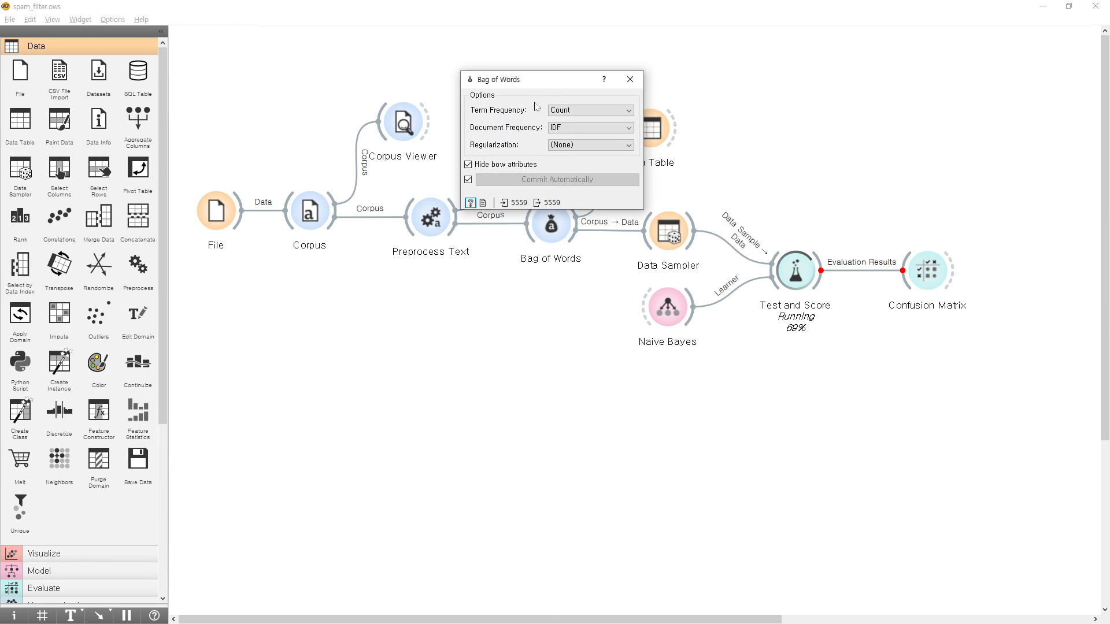
{"action": "left_click_drag", "start_coordinate": [535, 88], "coordinate": [376, 205]}
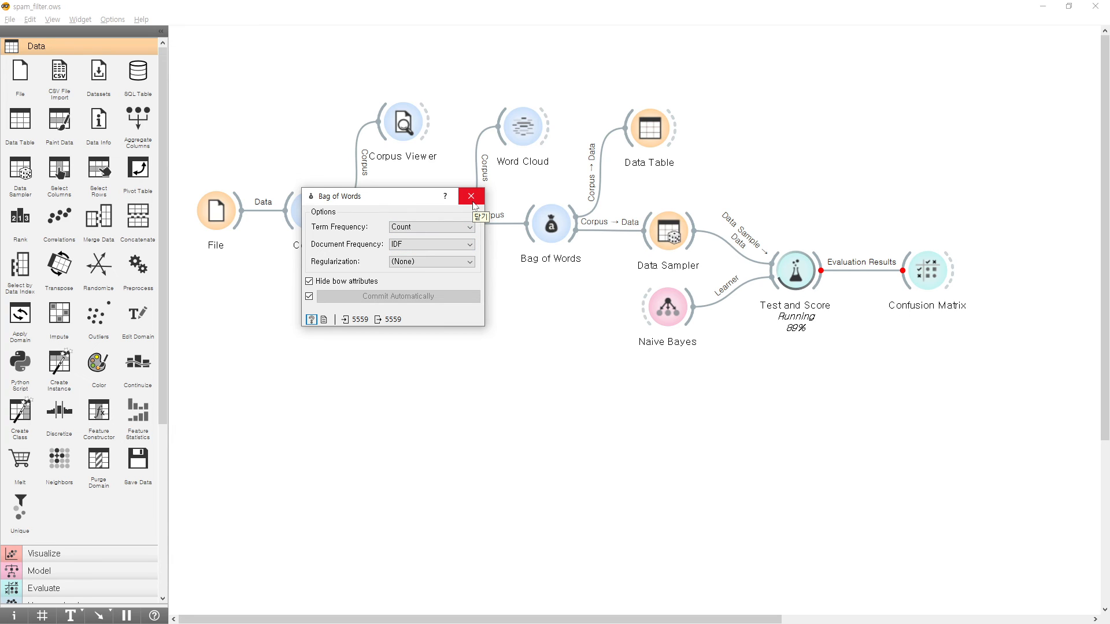
{"action": "left_click", "coordinate": [471, 196]}
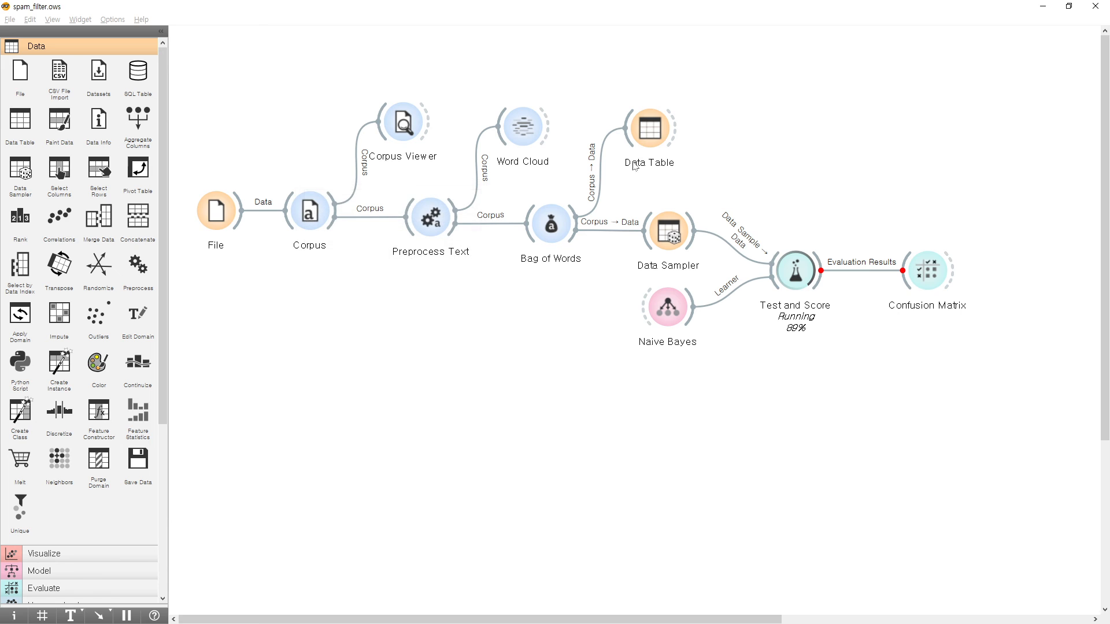
- Examine the Bag of Words output in the Data Table, widening the word-weight column to read its values
{"action": "double_click", "coordinate": [649, 140]}
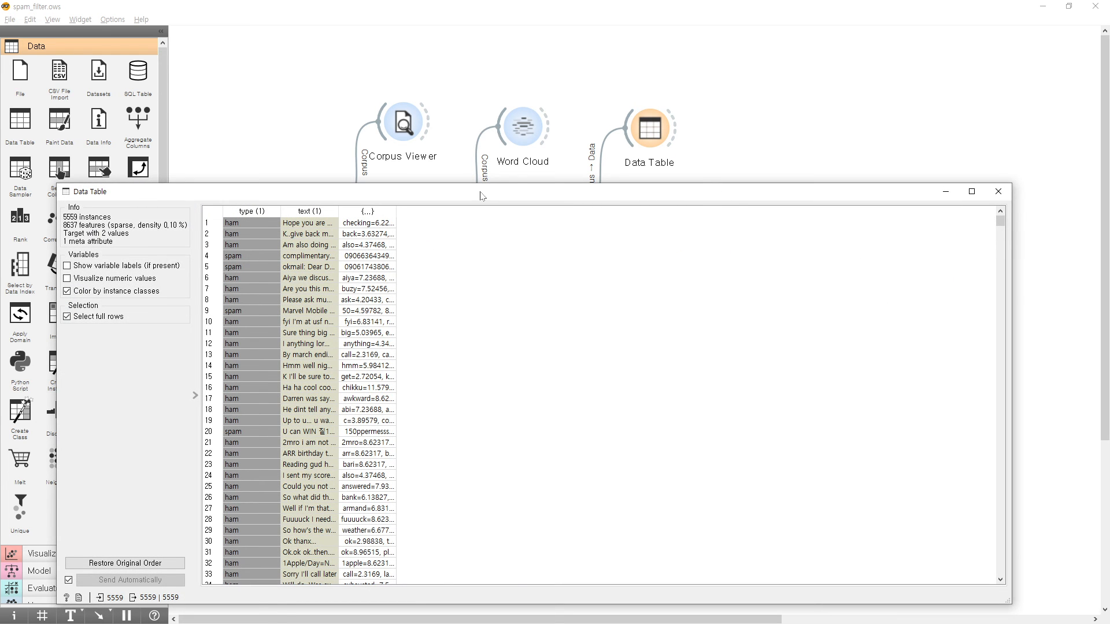
{"action": "left_click_drag", "start_coordinate": [480, 195], "coordinate": [520, 131]}
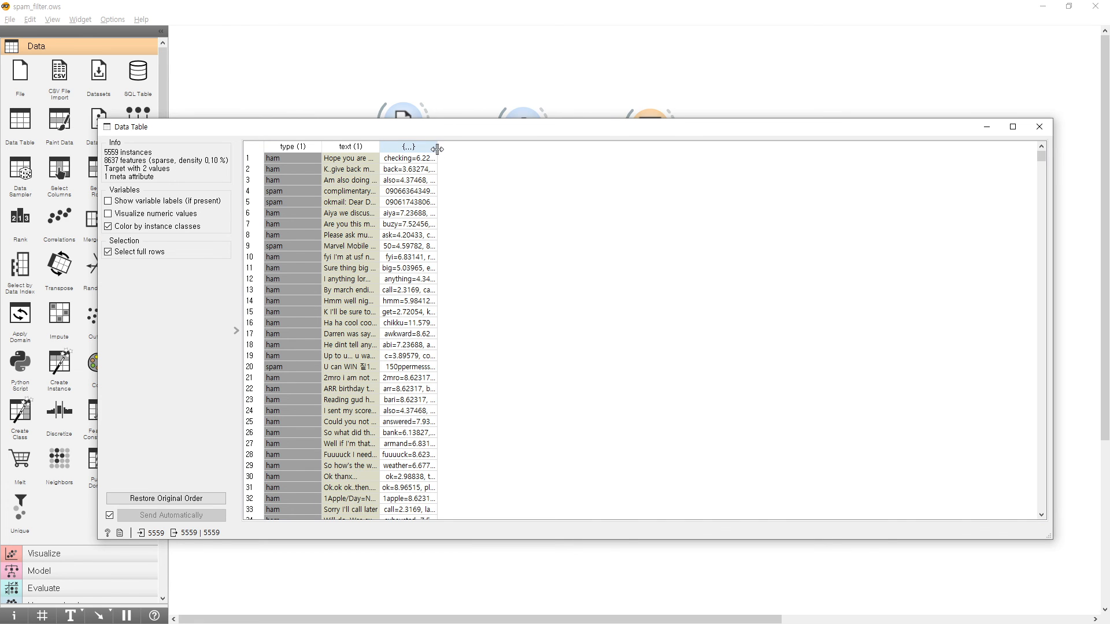
{"action": "left_click_drag", "start_coordinate": [437, 150], "coordinate": [953, 150]}
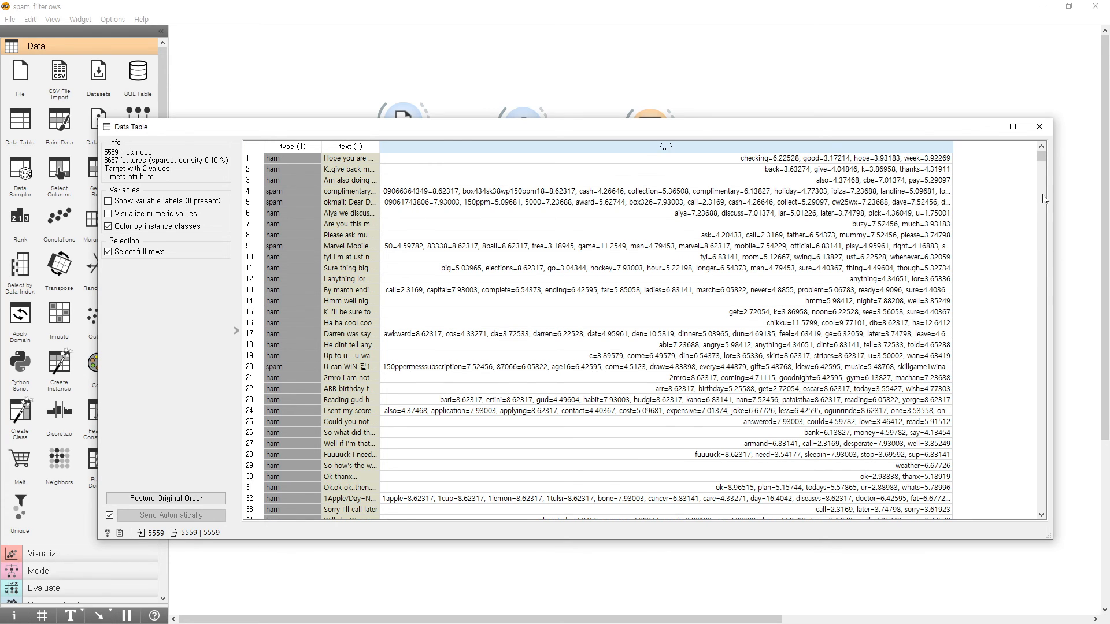
{"action": "left_click_drag", "start_coordinate": [1041, 157], "coordinate": [1051, 99]}
{"action": "mouse_move", "coordinate": [763, 119]}
{"action": "left_mouse_down"}
{"action": "mouse_move", "coordinate": [750, 50]}
{"action": "mouse_move", "coordinate": [756, 113]}
{"action": "left_mouse_up"}
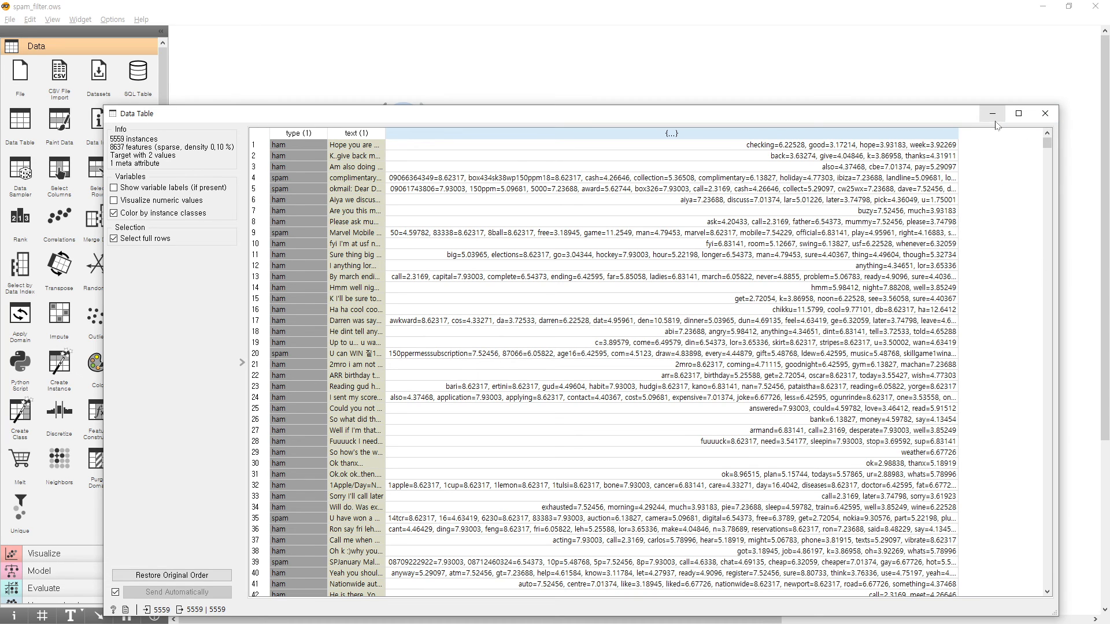
{"action": "left_click", "coordinate": [1044, 114]}
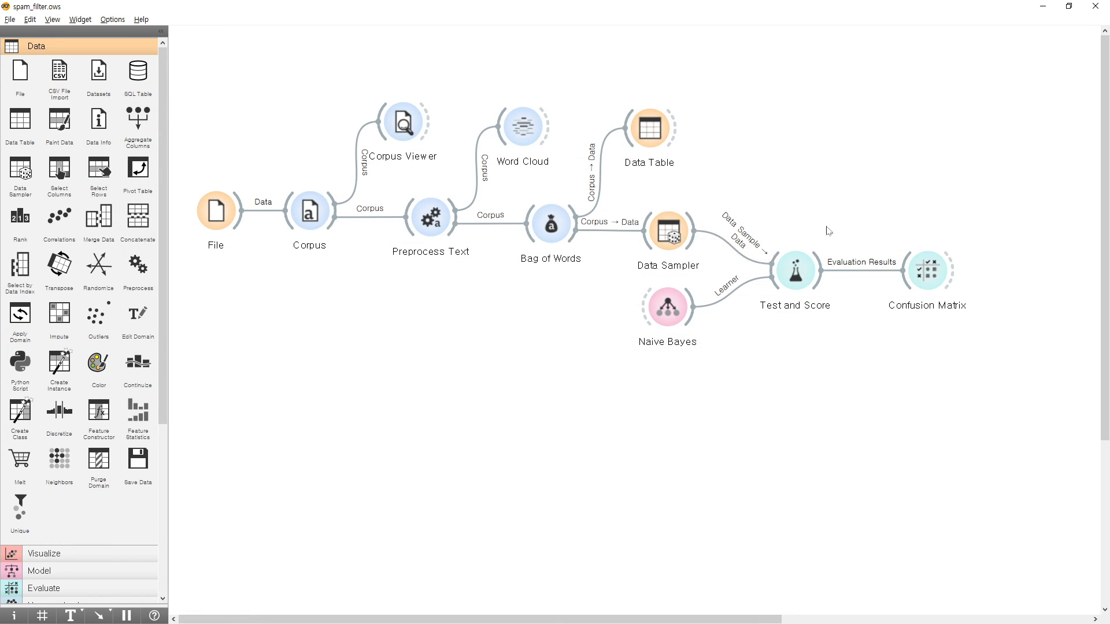
- Review the sampling type and fixed proportion settings of the Data Sampler
{"action": "double_click", "coordinate": [665, 235]}
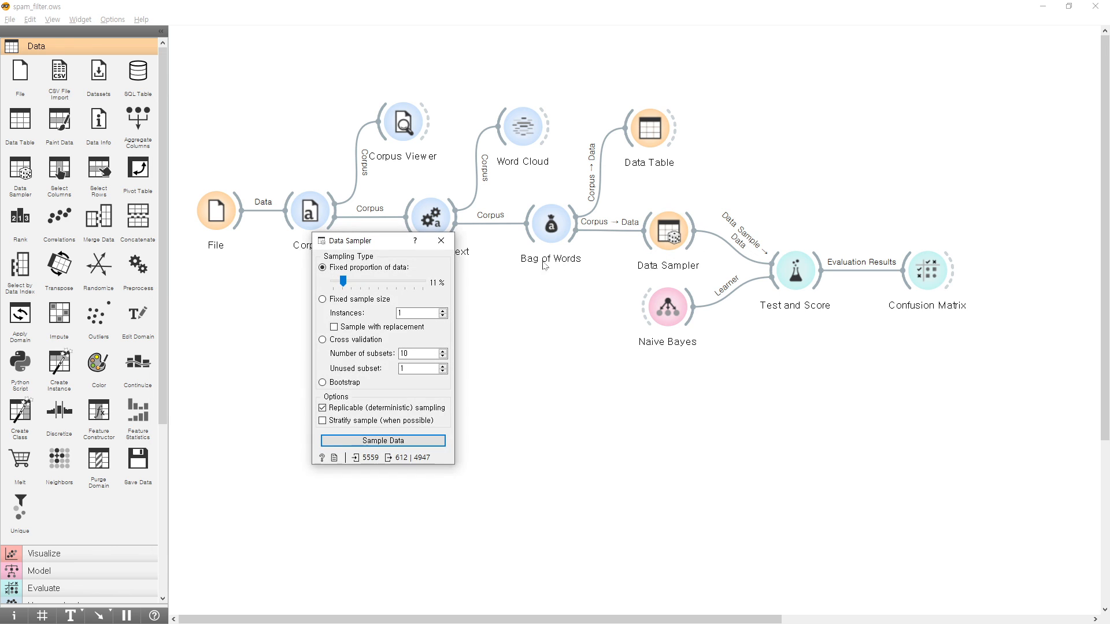
{"action": "left_click_drag", "start_coordinate": [359, 244], "coordinate": [409, 110]}
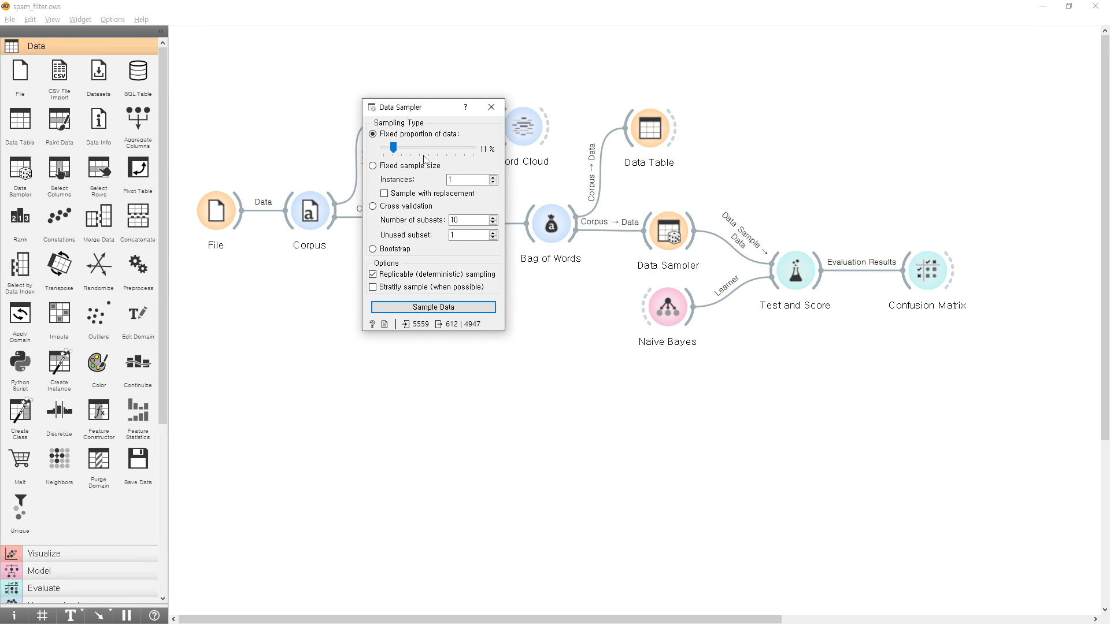
{"action": "left_click", "coordinate": [489, 109]}
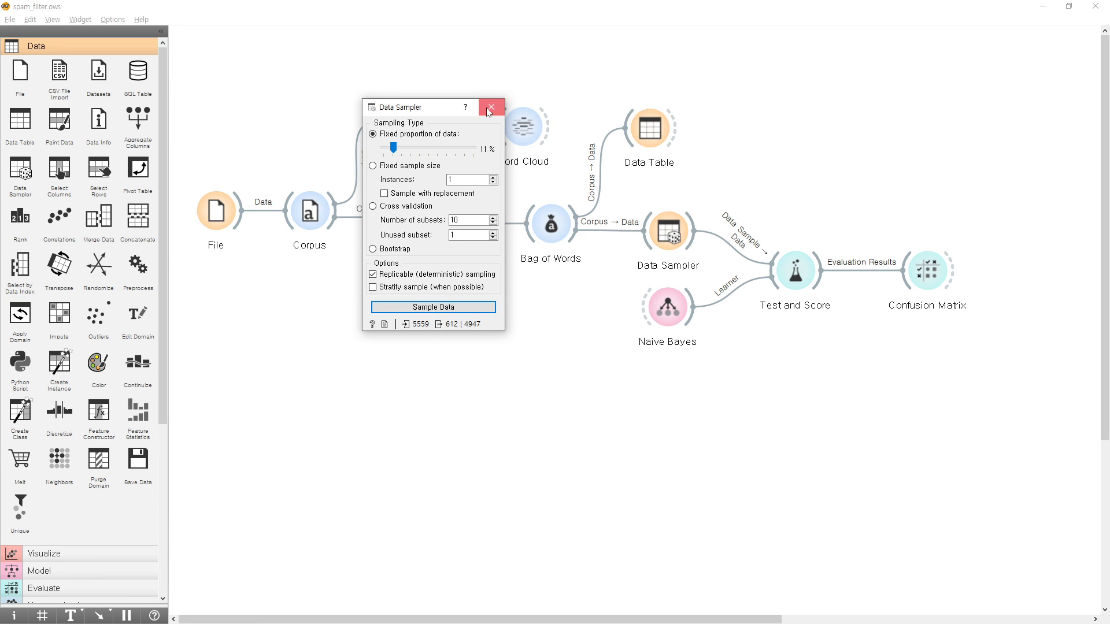
- Move the Naive Bayes widget slightly down on the canvas beneath the Data Sampler
{"action": "left_click", "coordinate": [672, 304]}
{"action": "left_click_drag", "start_coordinate": [672, 304], "coordinate": [672, 317]}
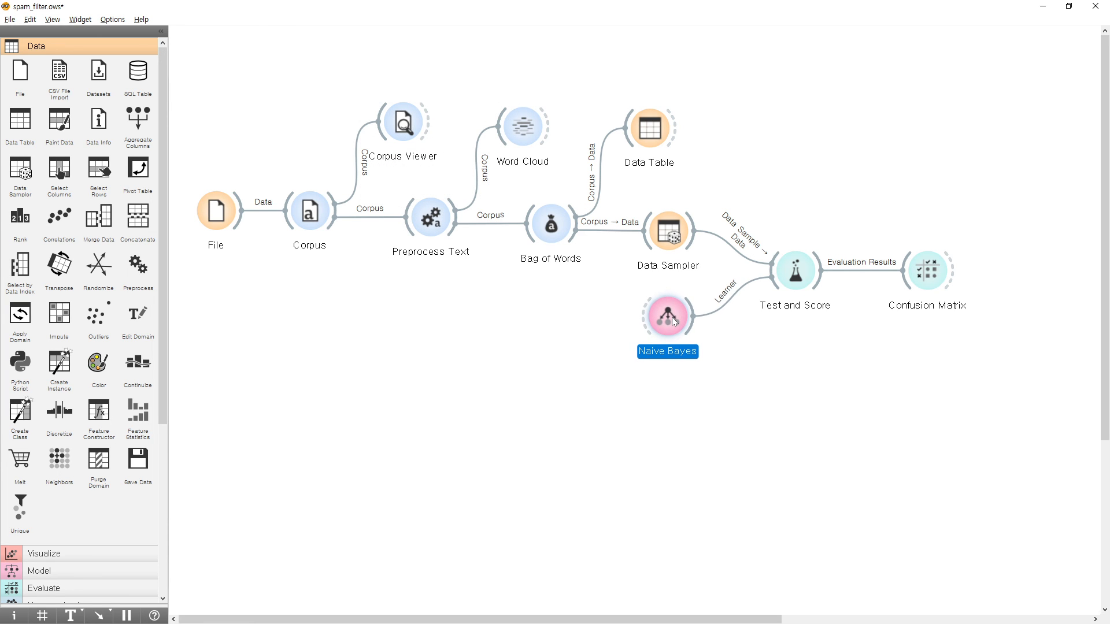
{"action": "left_click", "coordinate": [674, 236]}
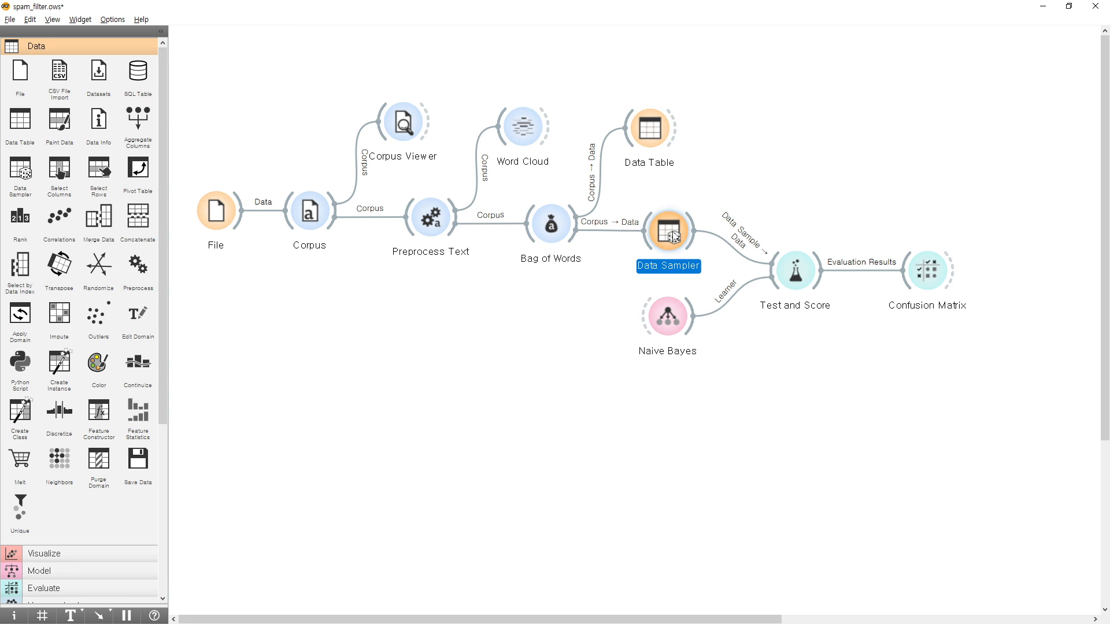
{"action": "left_click", "coordinate": [670, 314]}
{"action": "left_click", "coordinate": [823, 285]}
- Examine the Naive Bayes evaluation scores in Test and Score, including AUC, precision and recall
{"action": "double_click", "coordinate": [795, 277]}
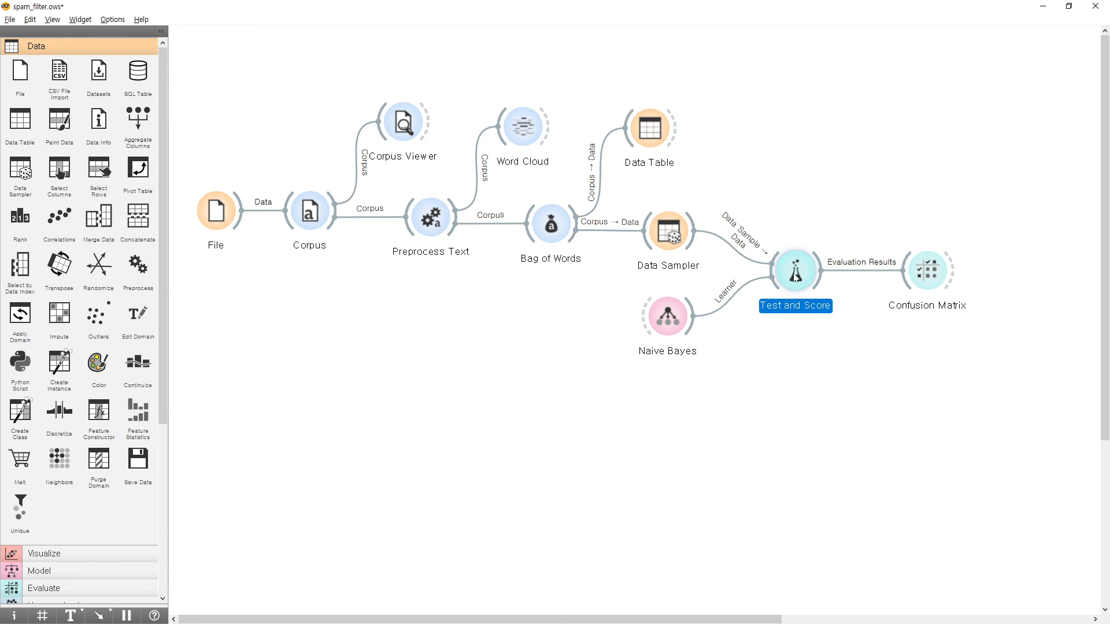
{"action": "left_click_drag", "start_coordinate": [631, 92], "coordinate": [365, 198]}
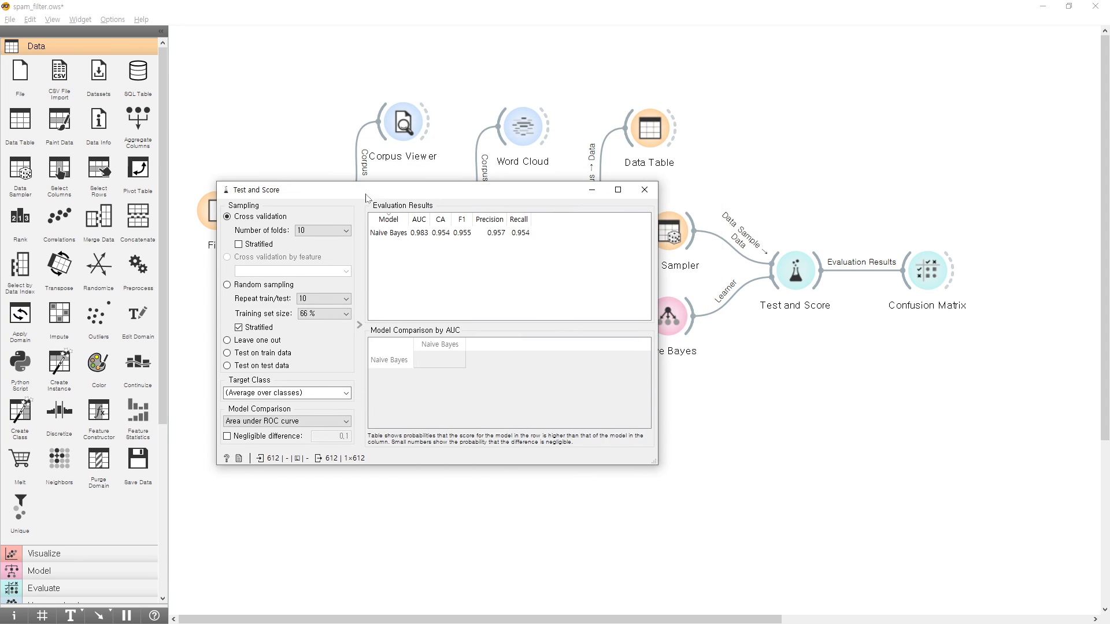
{"action": "left_click", "coordinate": [419, 234]}
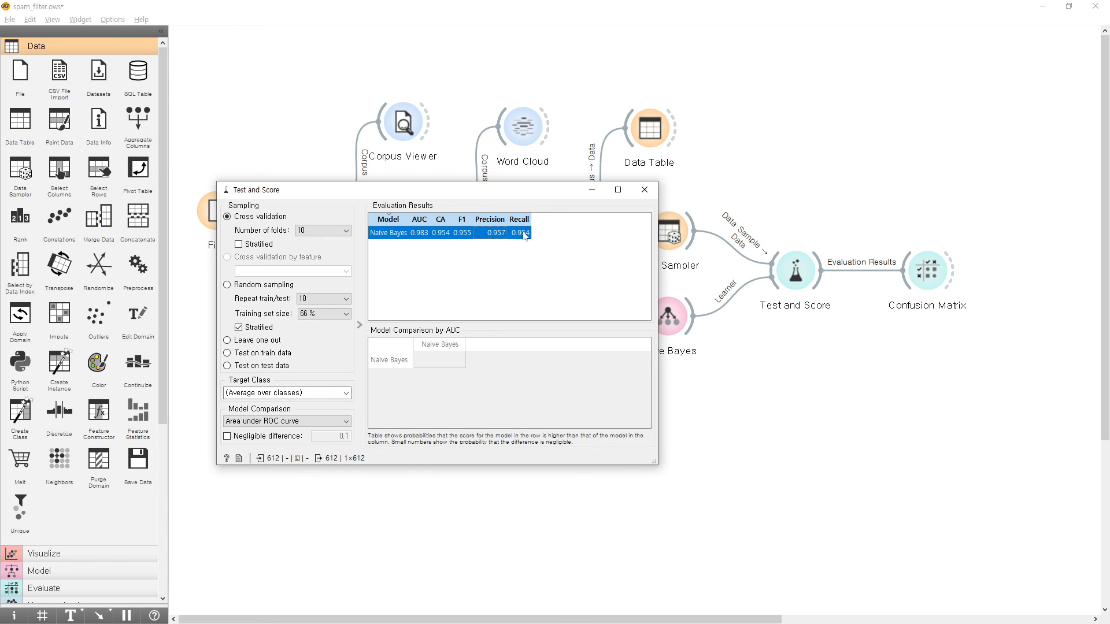
{"action": "left_click", "coordinate": [472, 233]}
{"action": "left_click", "coordinate": [643, 192]}
- Examine the Naive Bayes confusion matrix in an enlarged window, selecting all instances through the grand total
{"action": "double_click", "coordinate": [916, 276]}
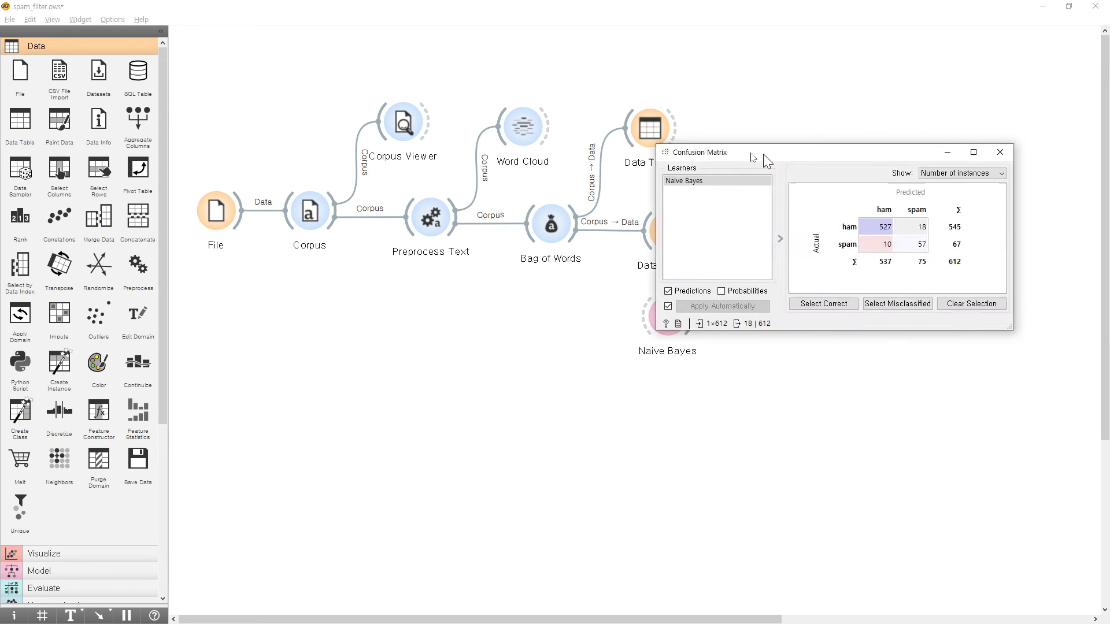
{"action": "left_click_drag", "start_coordinate": [763, 154], "coordinate": [359, 102]}
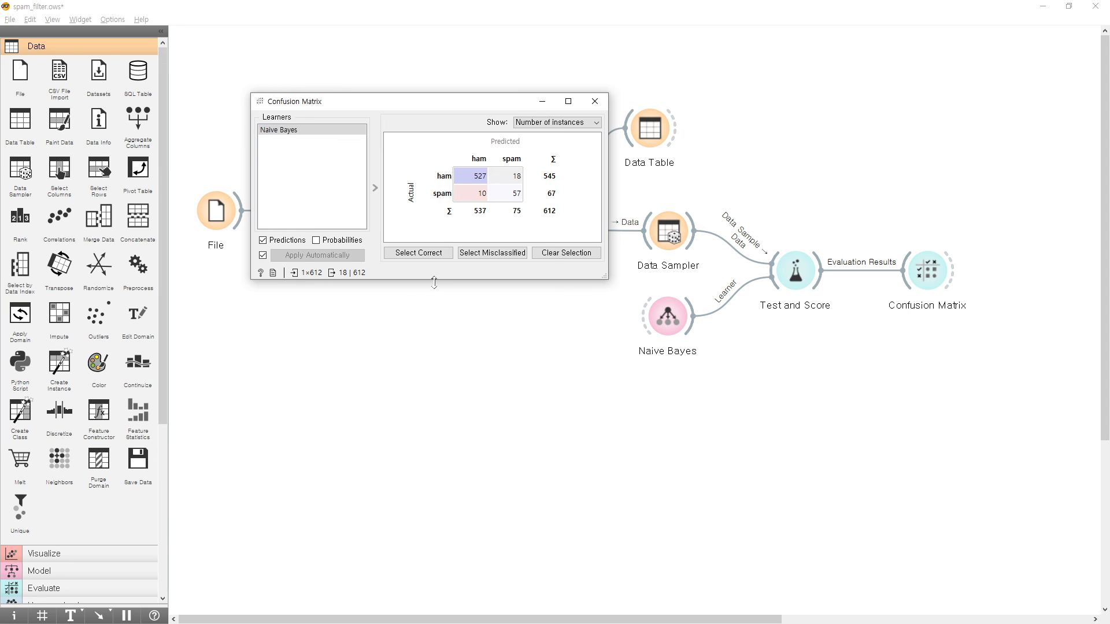
{"action": "left_click_drag", "start_coordinate": [434, 282], "coordinate": [435, 351]}
{"action": "left_click", "coordinate": [549, 210]}
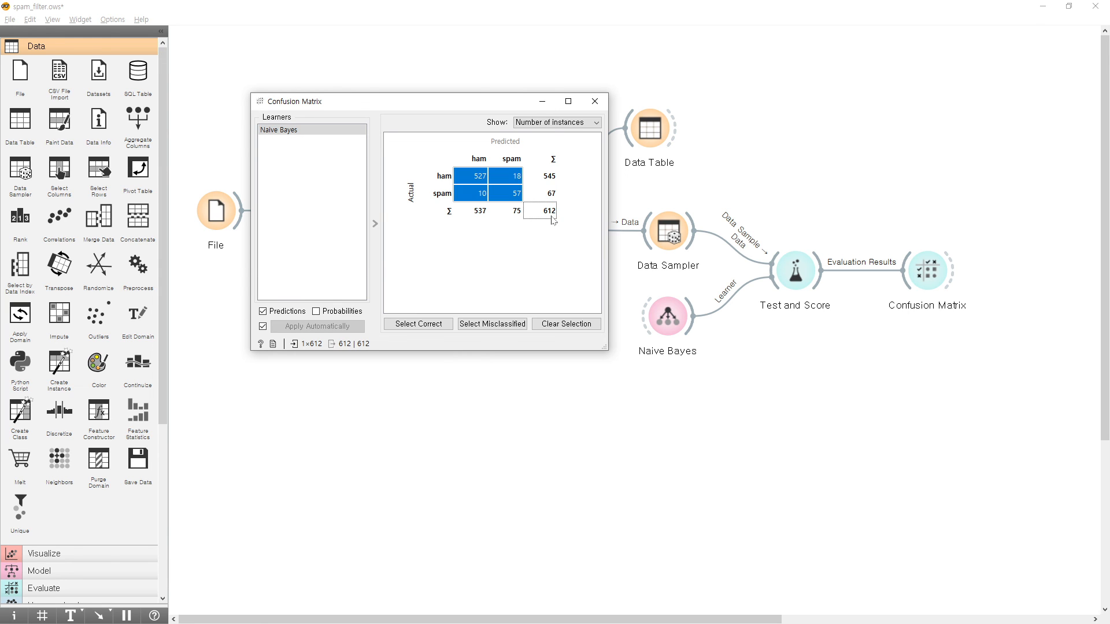
- Inspect the correctly classified cells of the Naive Bayes confusion matrix, selecting actual ham predicted ham and actual spam predicted spam
{"action": "left_click", "coordinate": [550, 215]}
{"action": "left_click_drag", "start_coordinate": [441, 106], "coordinate": [509, 120]}
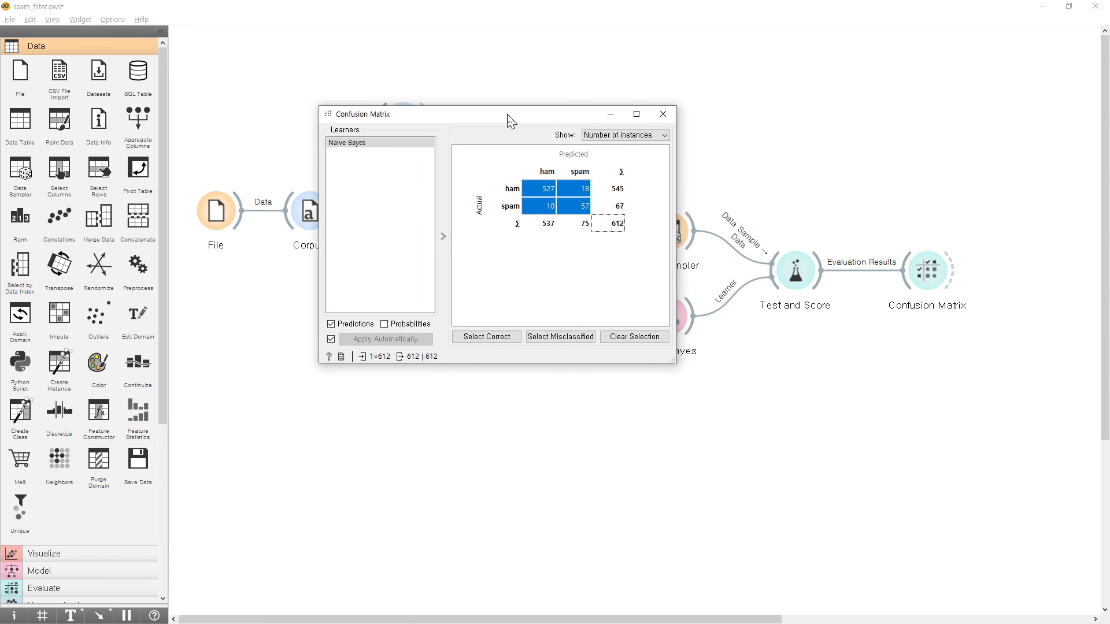
{"action": "left_click", "coordinate": [536, 190]}
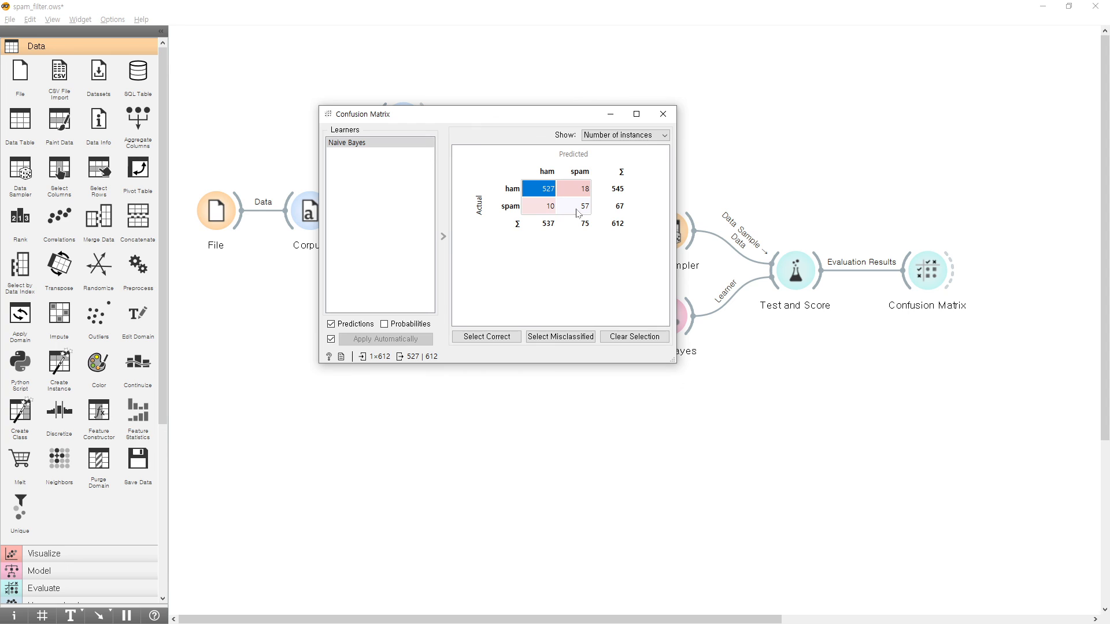
{"action": "left_click", "coordinate": [577, 209]}
{"action": "left_click", "coordinate": [542, 188]}
{"action": "left_click", "coordinate": [581, 204]}
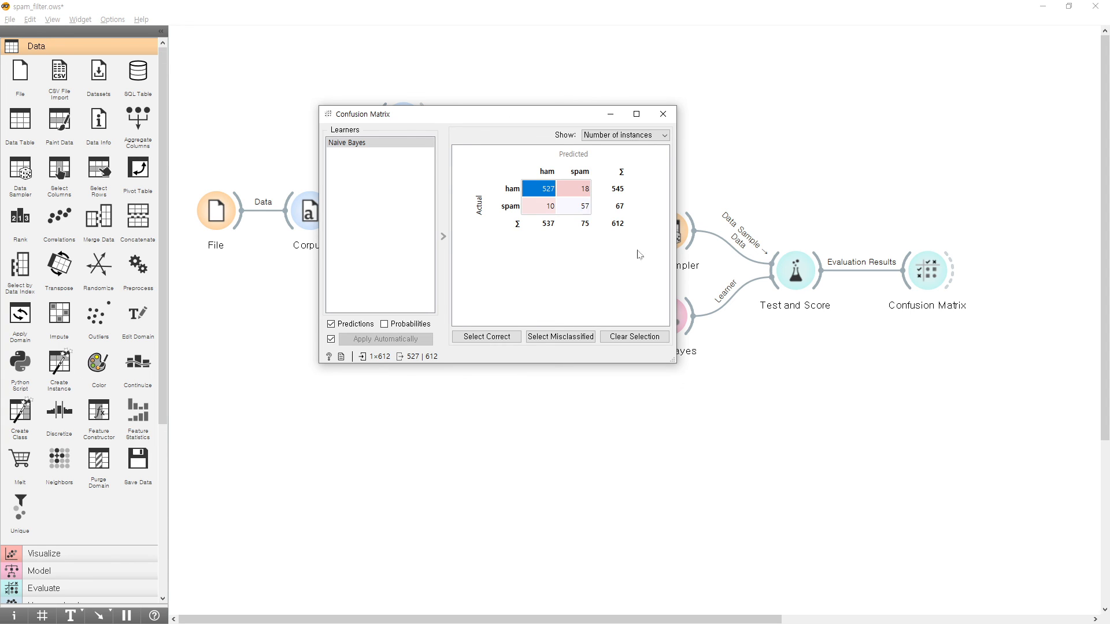
{"action": "left_click", "coordinate": [552, 187]}
{"action": "left_click", "coordinate": [578, 206]}
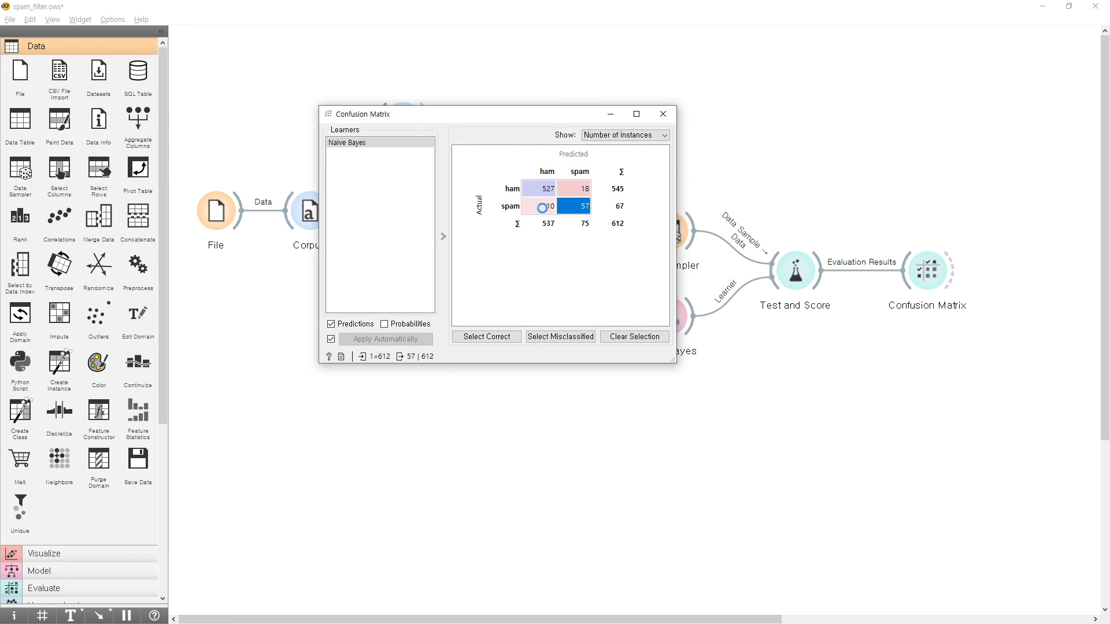
- Inspect the misclassified cells of the confusion matrix, selecting spam predicted as ham and ham predicted as spam
{"action": "left_click", "coordinate": [543, 210]}
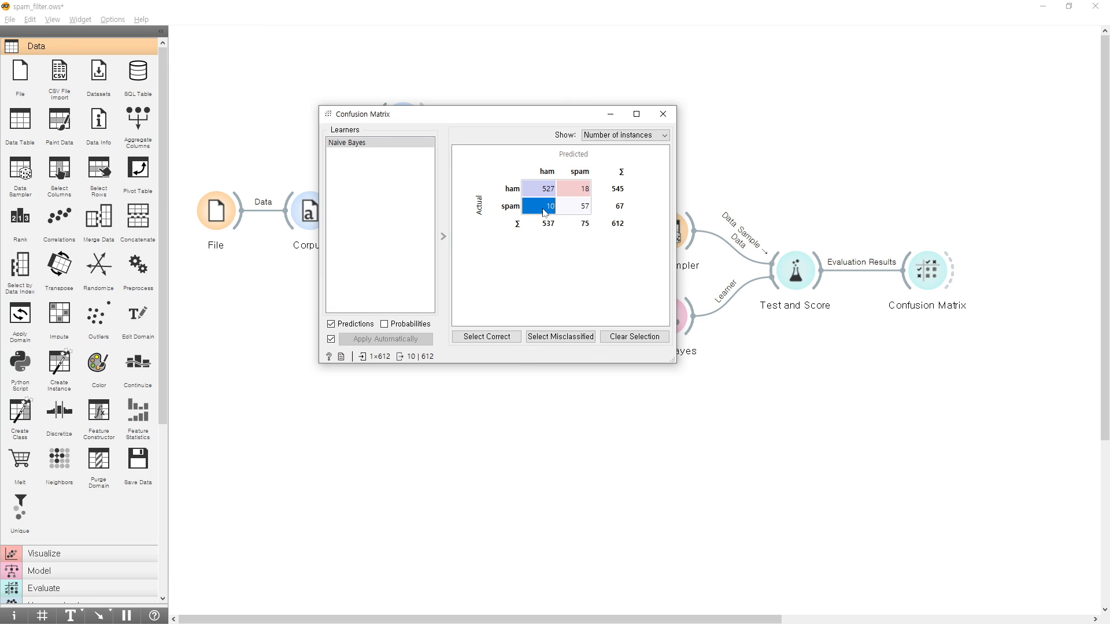
{"action": "left_click", "coordinate": [582, 189]}
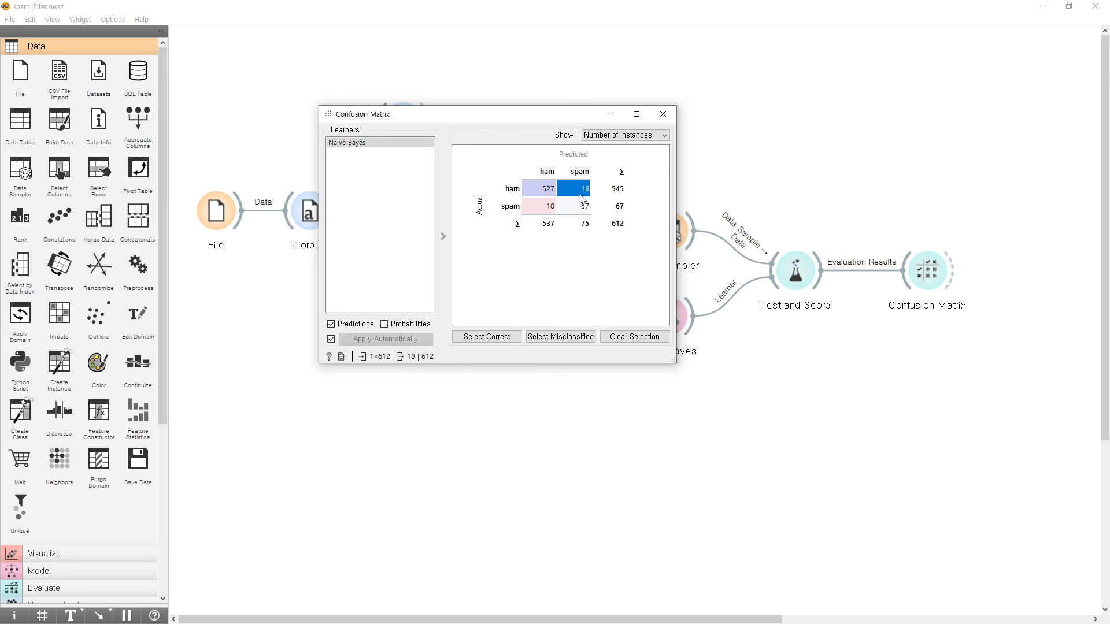
{"action": "left_click", "coordinate": [542, 221]}
{"action": "left_click", "coordinate": [584, 193]}
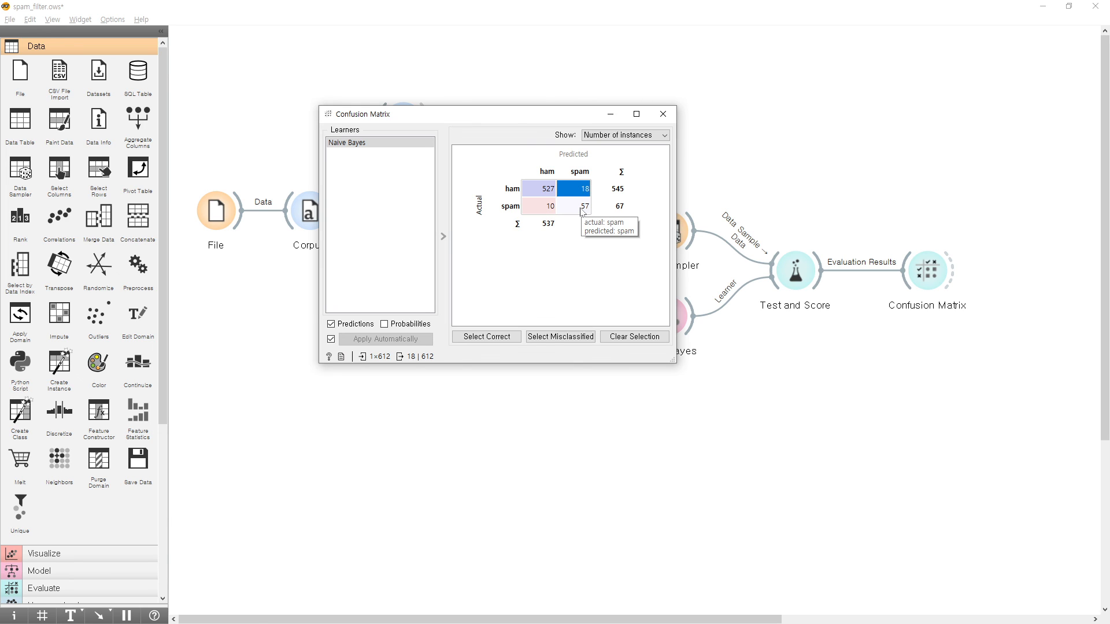
{"action": "left_click", "coordinate": [551, 211]}
{"action": "left_click", "coordinate": [589, 192]}
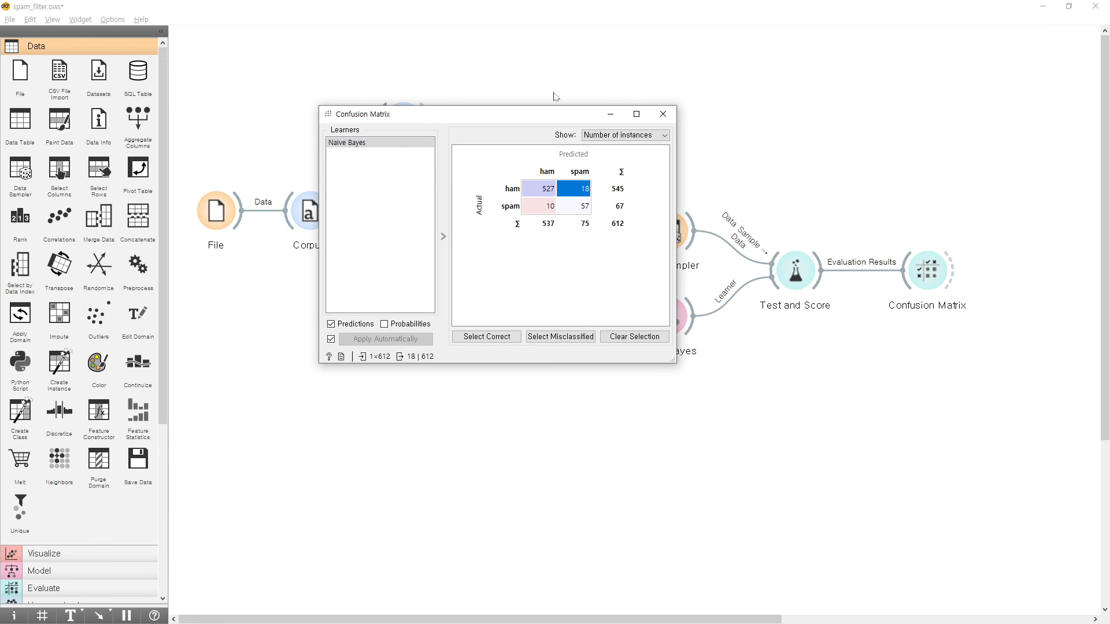
- Move the Confusion Matrix window below the workflow and check the Naive Bayes widget's settings
{"action": "left_click_drag", "start_coordinate": [553, 119], "coordinate": [948, 257]}
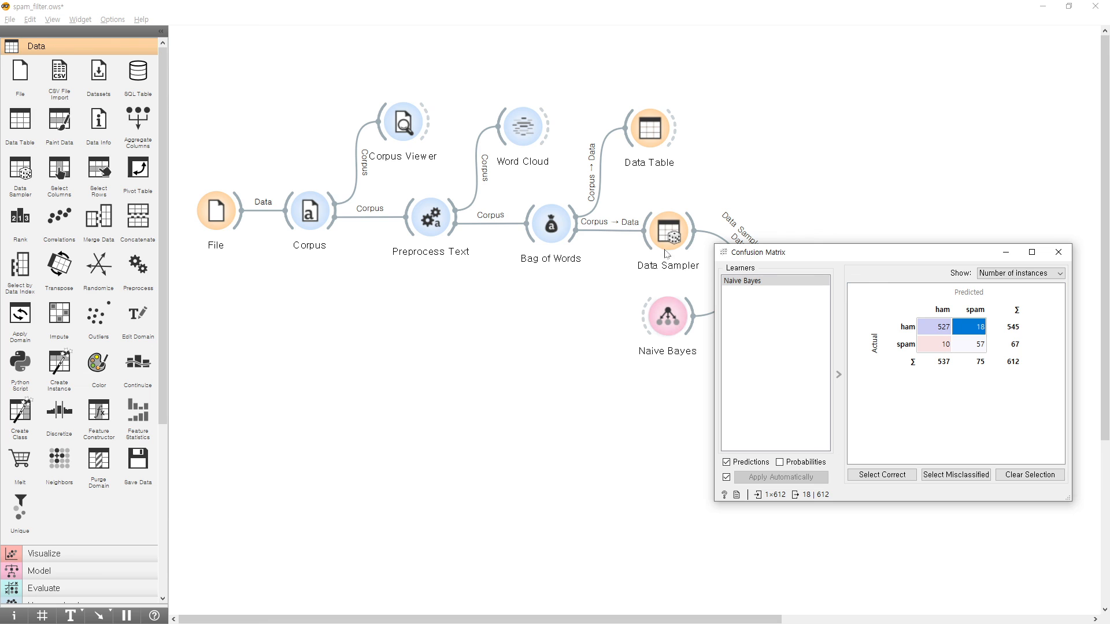
{"action": "left_click_drag", "start_coordinate": [781, 253], "coordinate": [396, 152]}
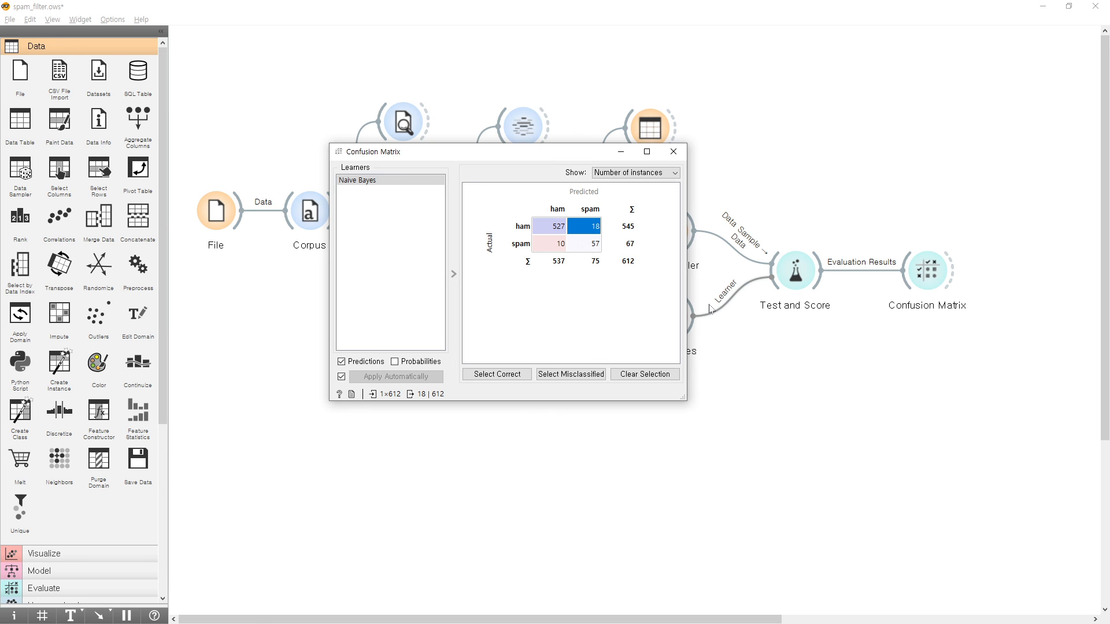
{"action": "left_click_drag", "start_coordinate": [575, 163], "coordinate": [667, 377]}
{"action": "left_click", "coordinate": [662, 265]}
{"action": "double_click", "coordinate": [678, 333]}
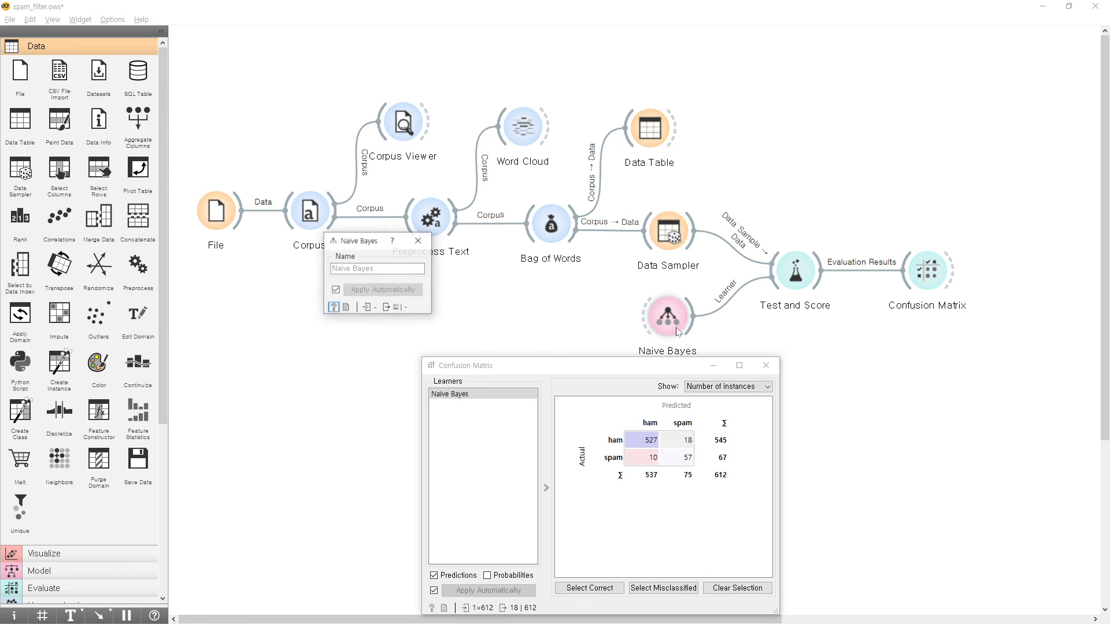
{"action": "left_click", "coordinate": [430, 240]}
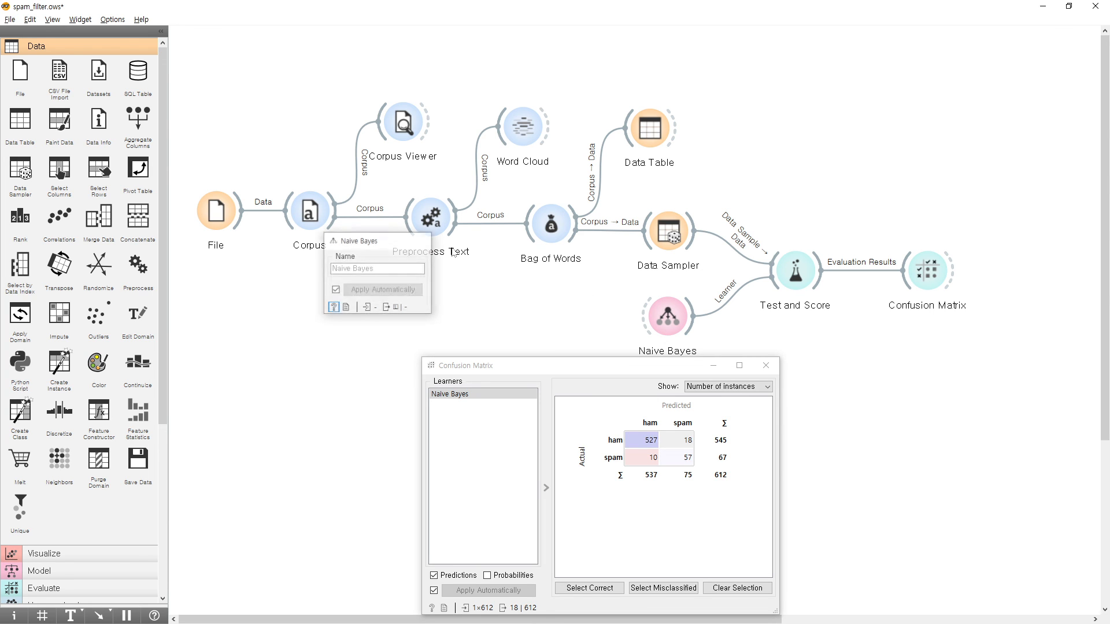
- Set the document frequency of the Bag of Words widget to (None)
{"action": "double_click", "coordinate": [551, 225]}
{"action": "left_click_drag", "start_coordinate": [397, 202], "coordinate": [393, 193]}
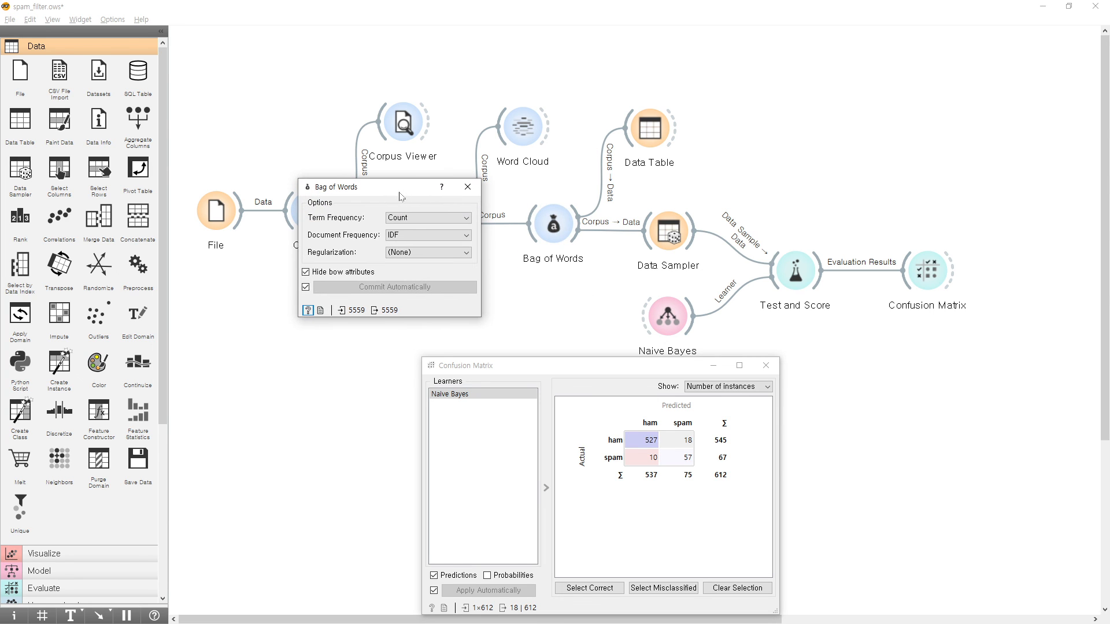
{"action": "left_click", "coordinate": [413, 235]}
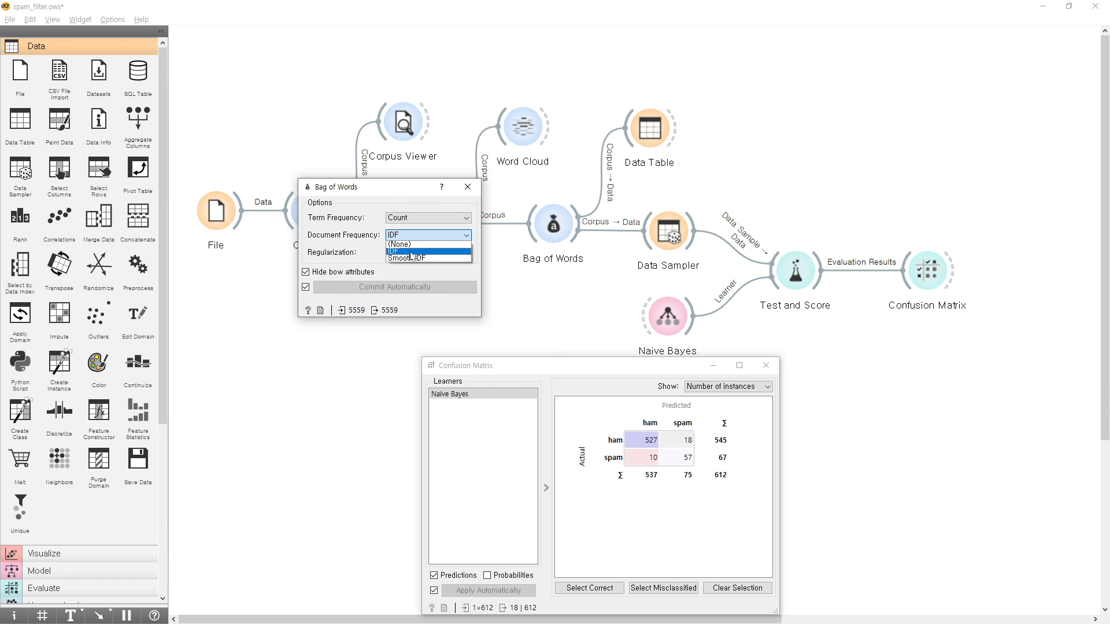
{"action": "left_click", "coordinate": [413, 251]}
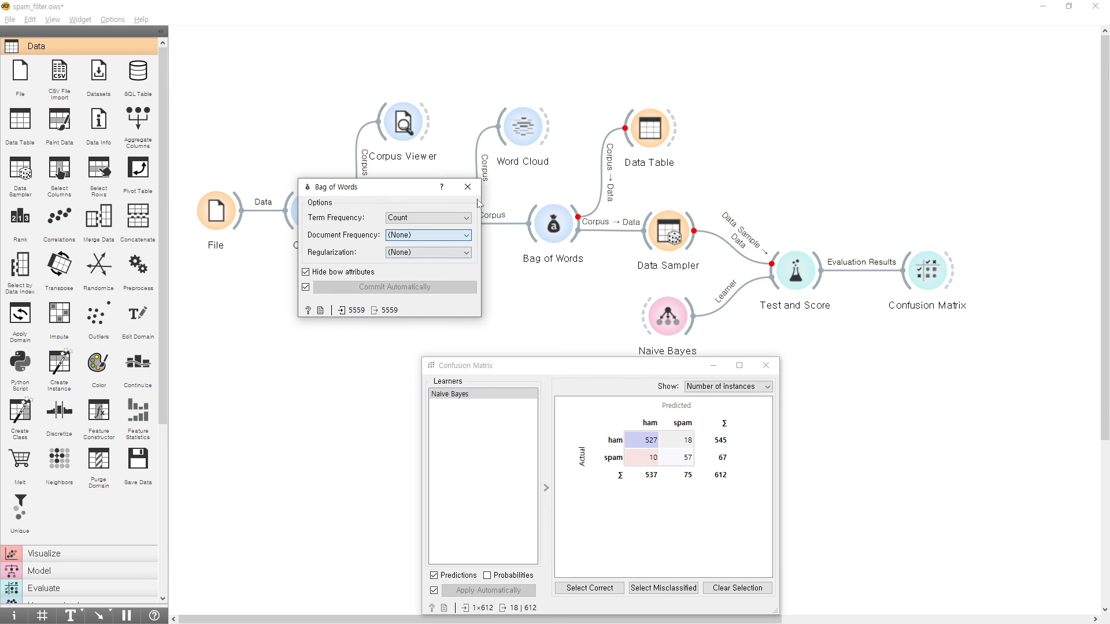
- Move the Confusion Matrix window beside the Data Table widget, keeping the Test and Score progress in view
{"action": "left_click_drag", "start_coordinate": [597, 367], "coordinate": [864, 24]}
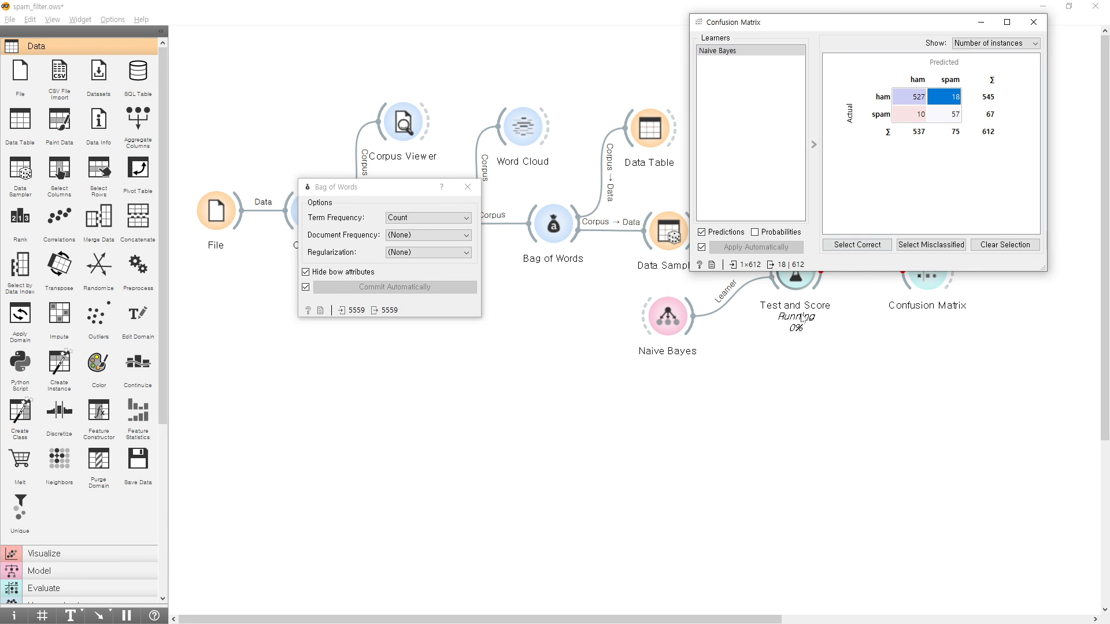
{"action": "left_click", "coordinate": [828, 344]}
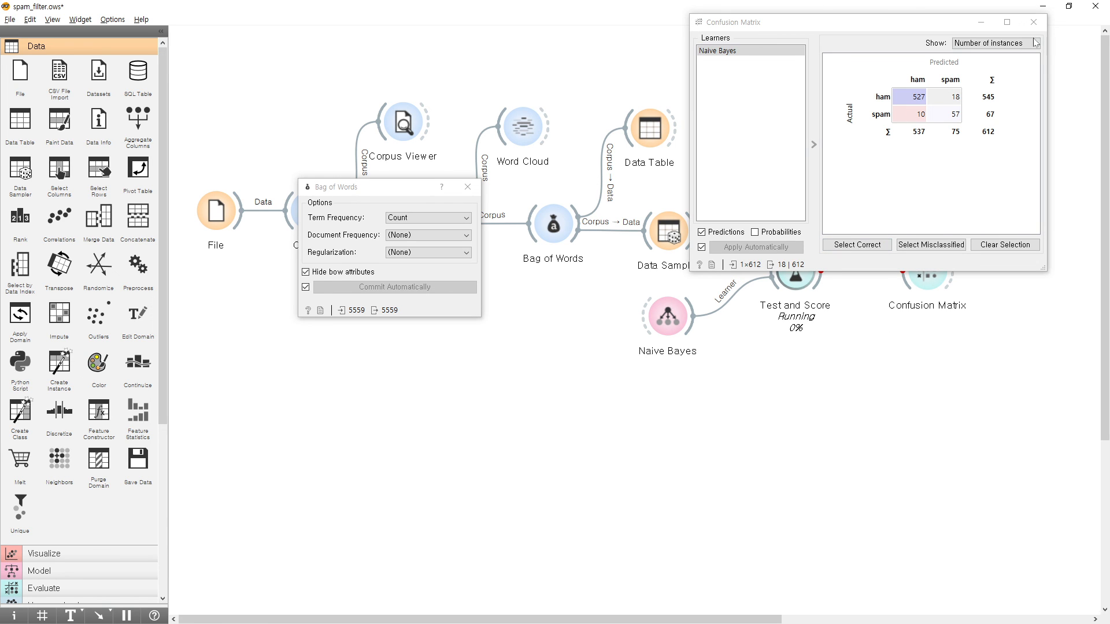
{"action": "left_click", "coordinate": [943, 186]}
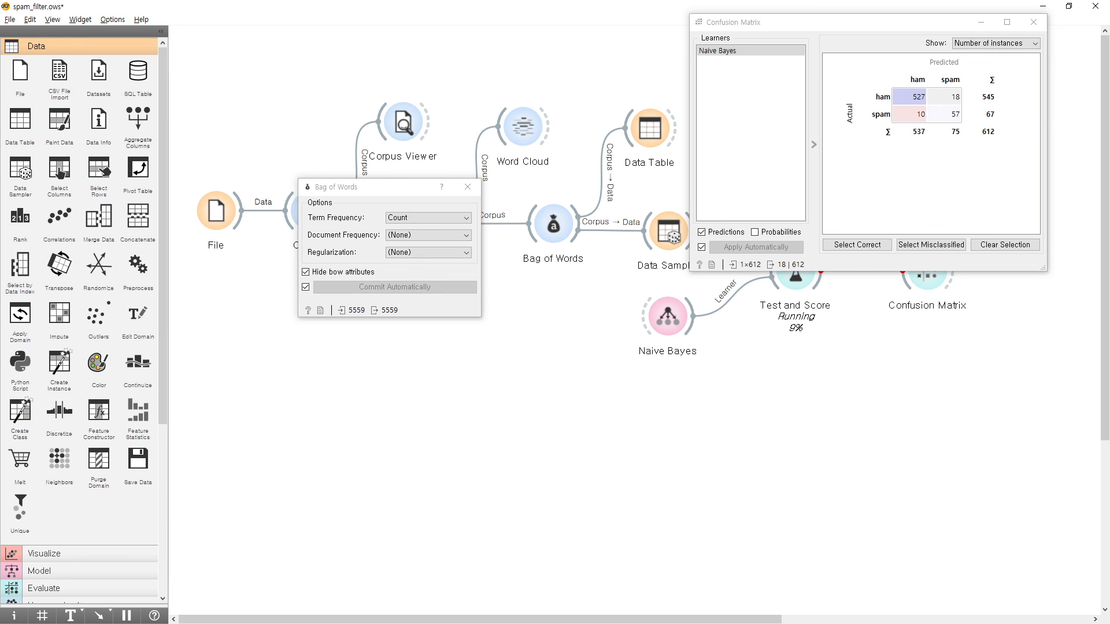